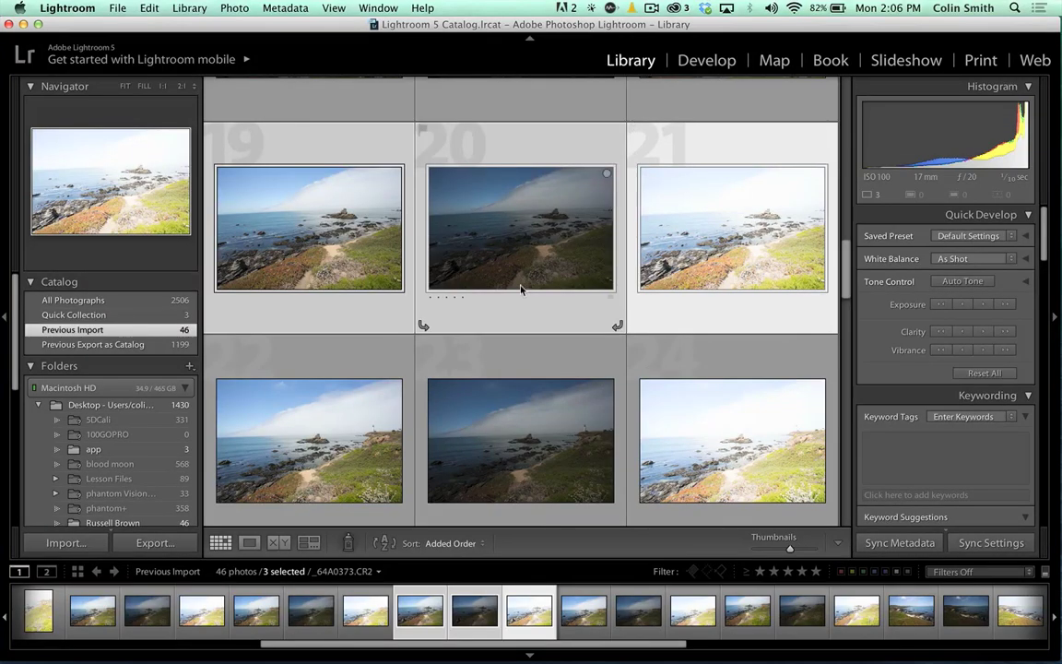
Step: Examine the dark lighthouse coast exposure, photo 14, at an enlarged thumbnail size and compare it with its neighbouring brackets
drag(846, 269, 849, 226)
click(313, 256)
click(592, 259)
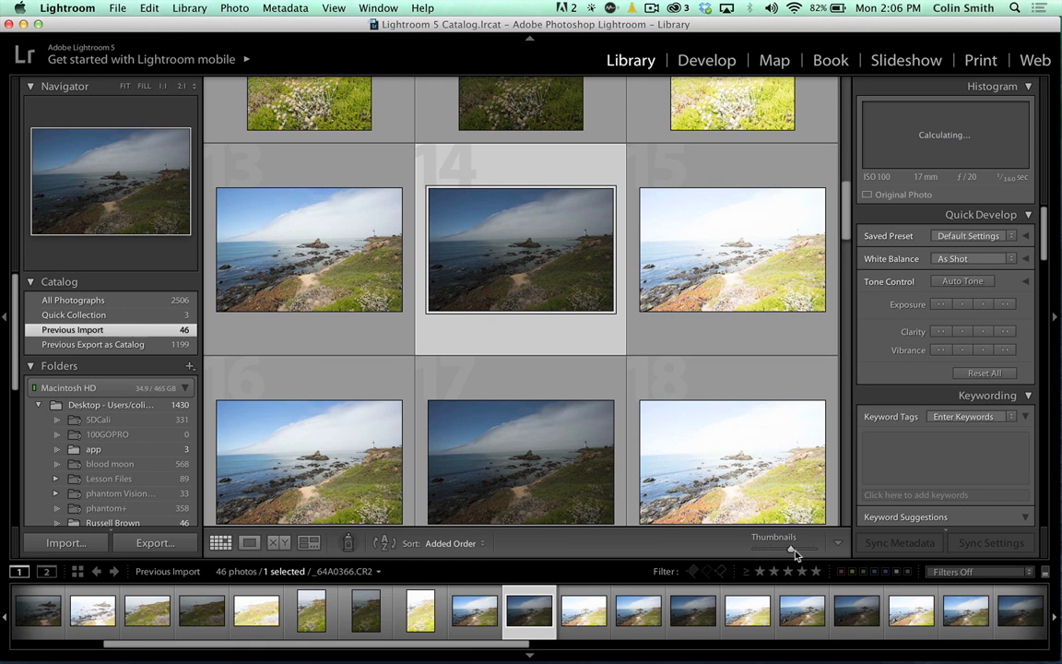
drag(790, 551, 813, 550)
mouse_move(844, 208)
mouse_down()
mouse_move(848, 239)
mouse_move(846, 215)
mouse_up()
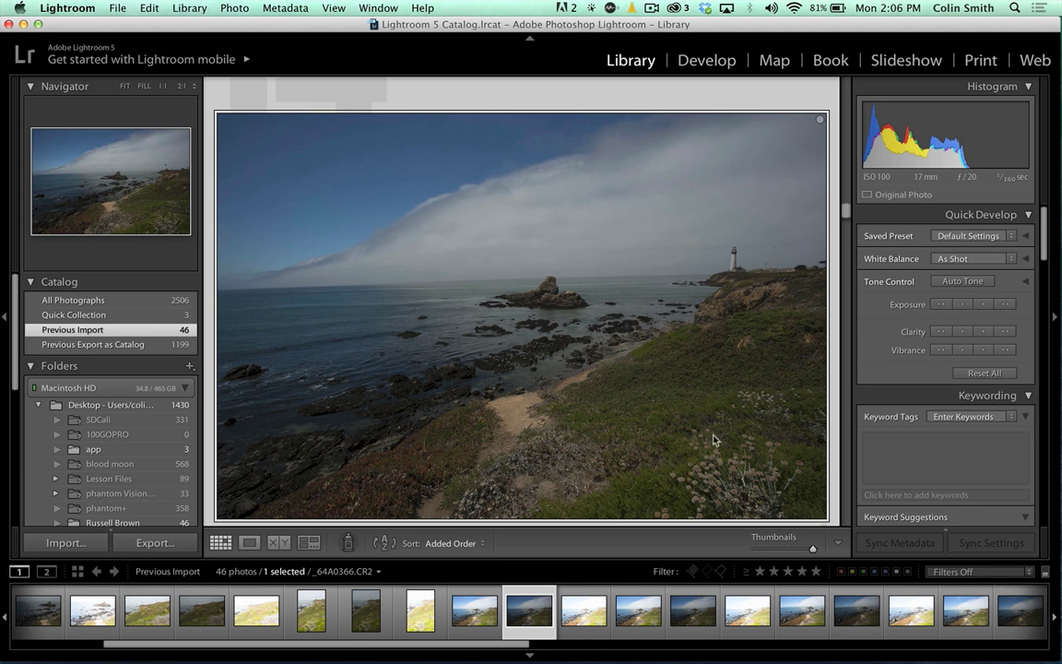
drag(812, 553, 790, 550)
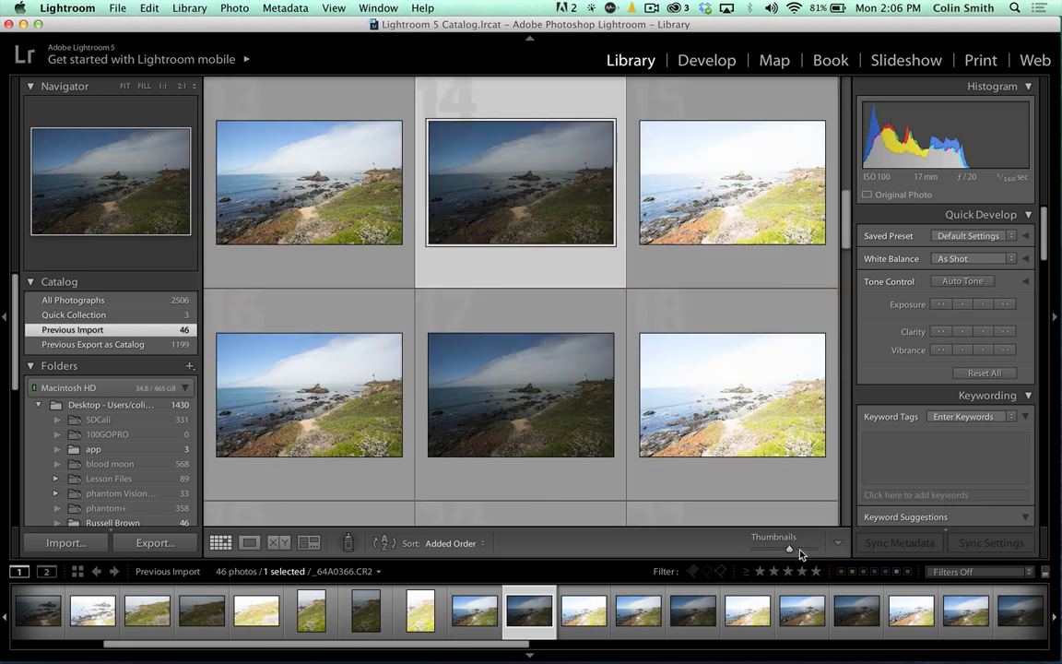
mouse_move(844, 231)
mouse_down()
mouse_move(845, 138)
mouse_move(854, 230)
mouse_up()
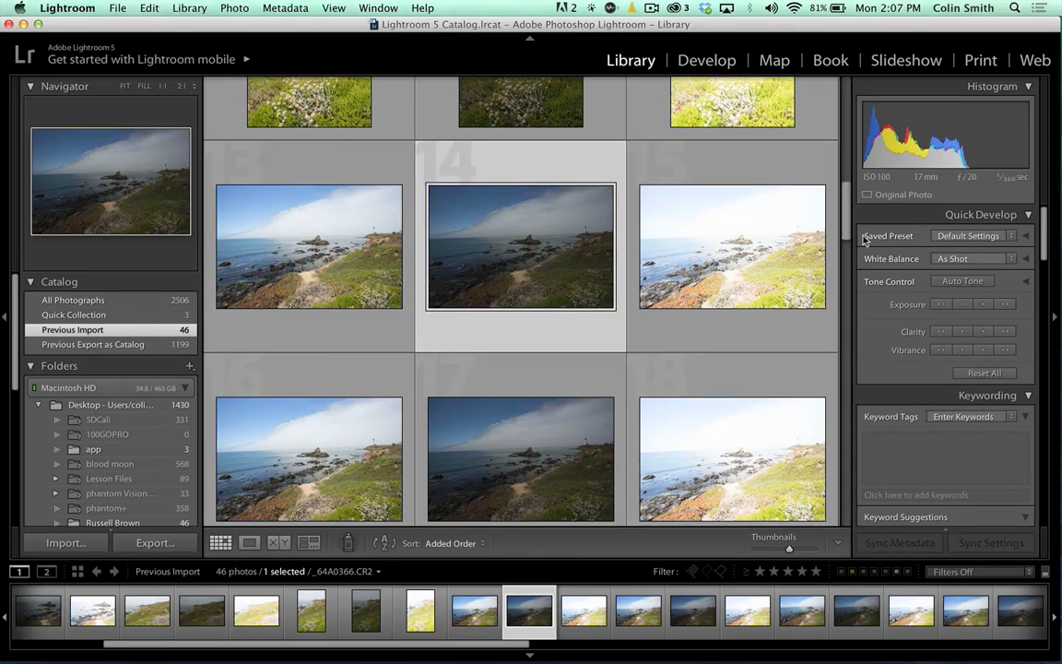
Step: Select the three bracketed coast exposures, photos 19 to 21, in the Library grid
scroll(850, 218, down, 5)
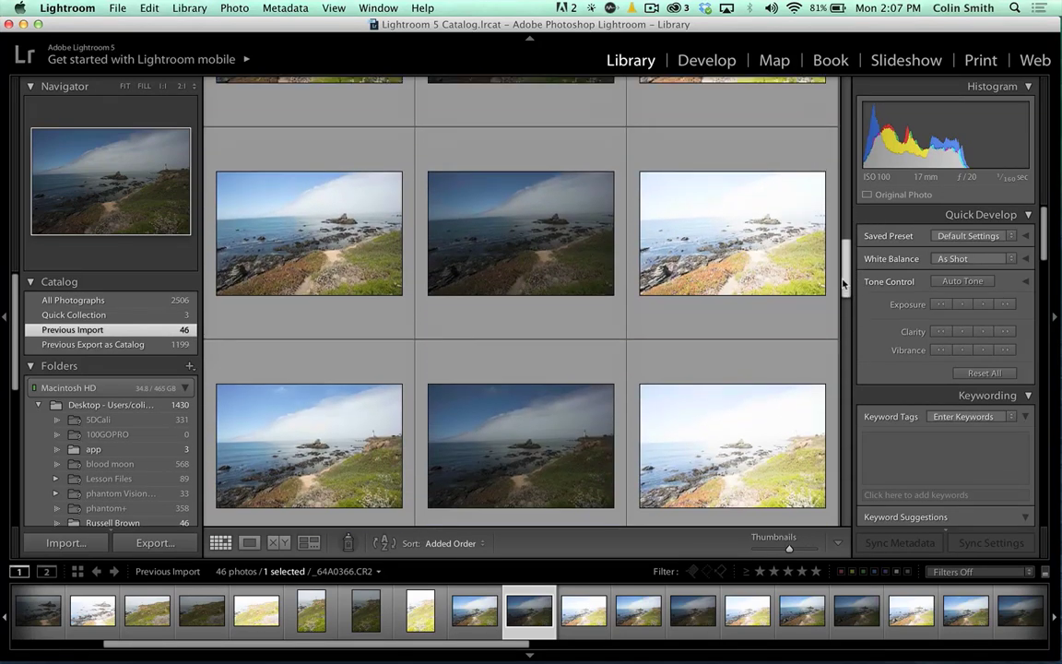
key(Left)
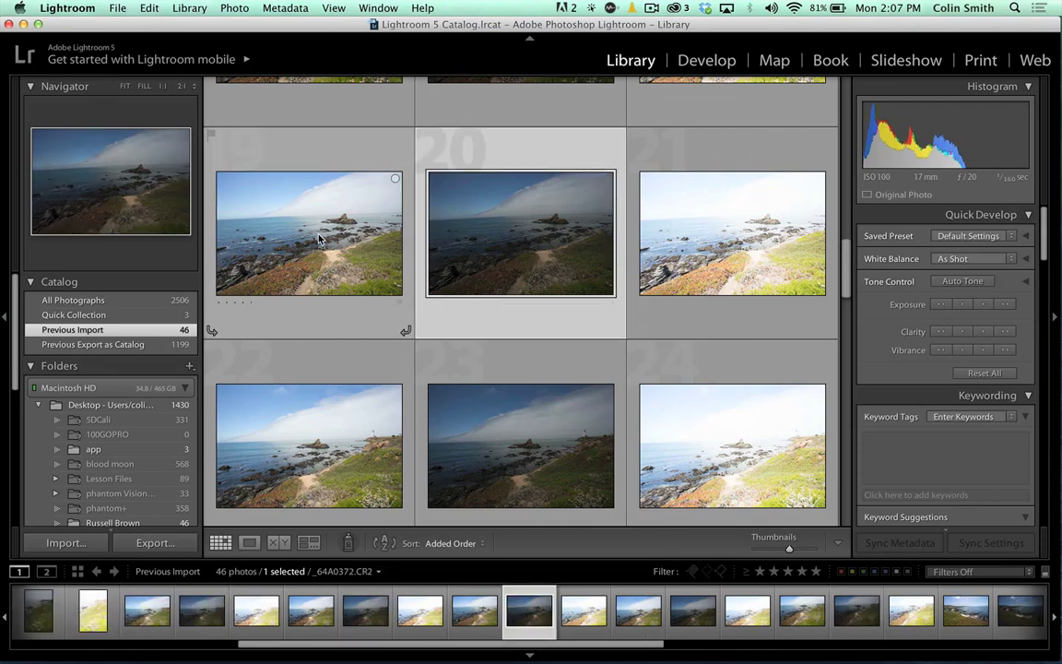
key(Right)
key(Right)
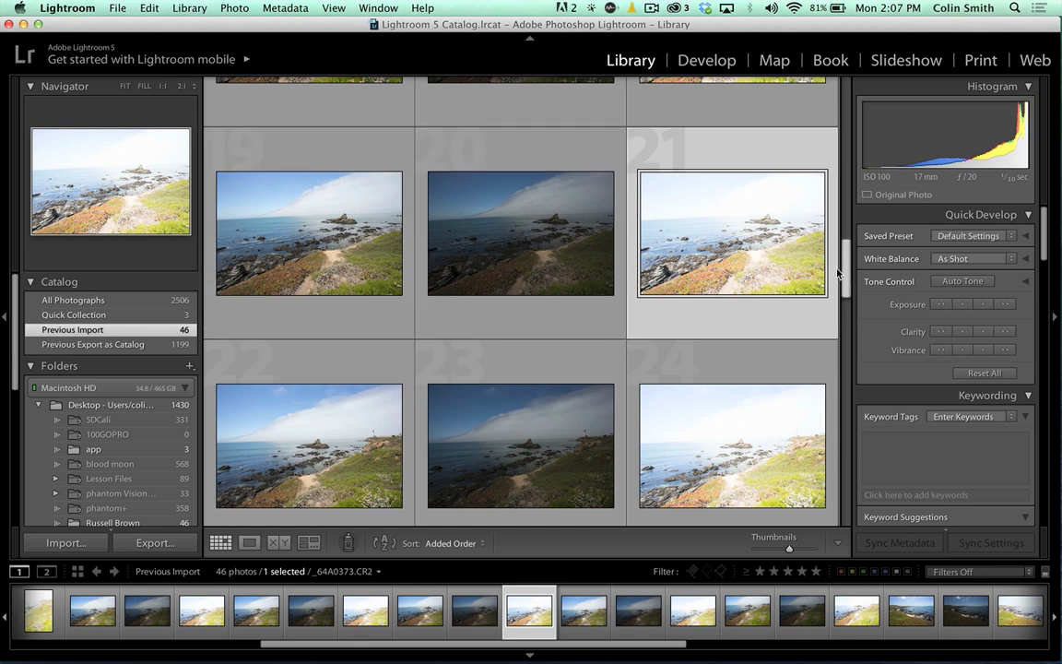
mouse_move(842, 272)
mouse_down()
mouse_move(853, 339)
mouse_move(848, 261)
mouse_move(854, 268)
mouse_up()
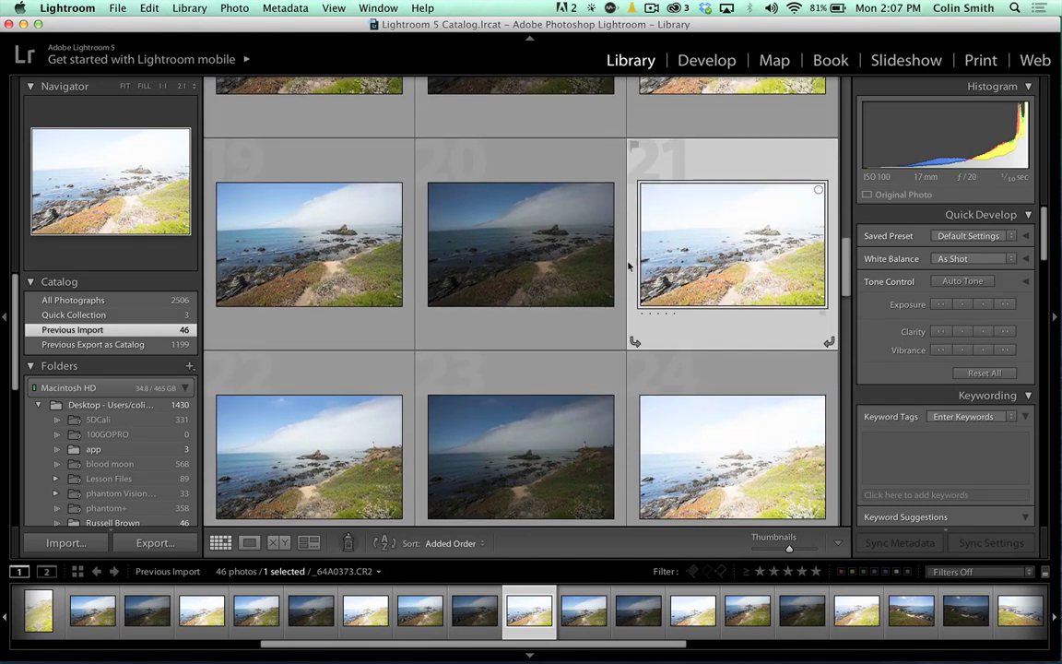
shift+click(314, 237)
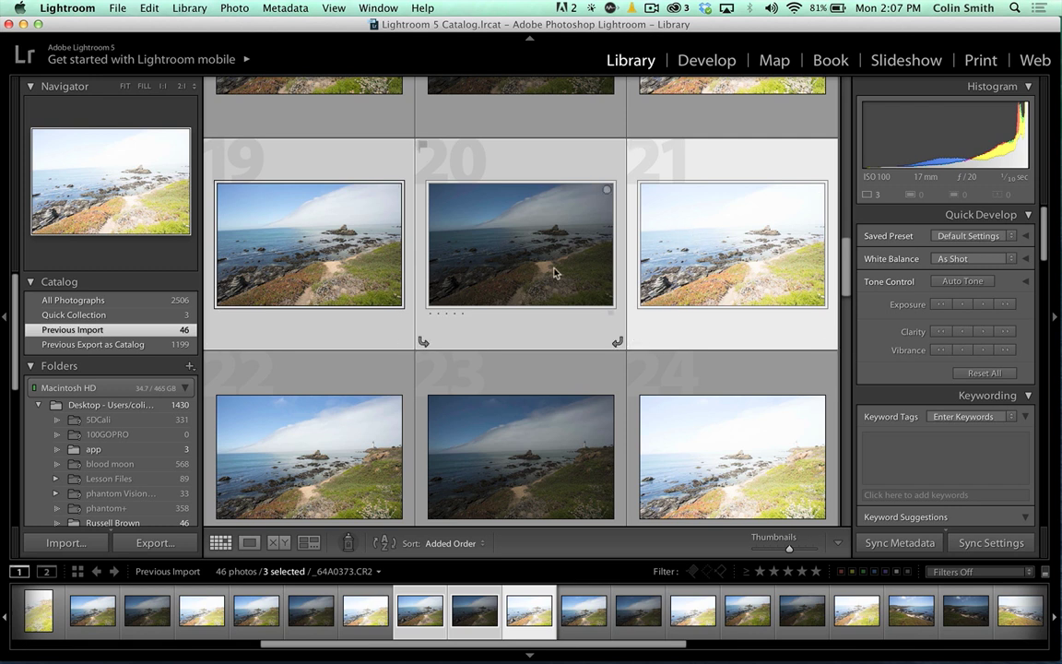
Step: Send the three selected exposures to Merge to HDR Pro in Photoshop
click(235, 8)
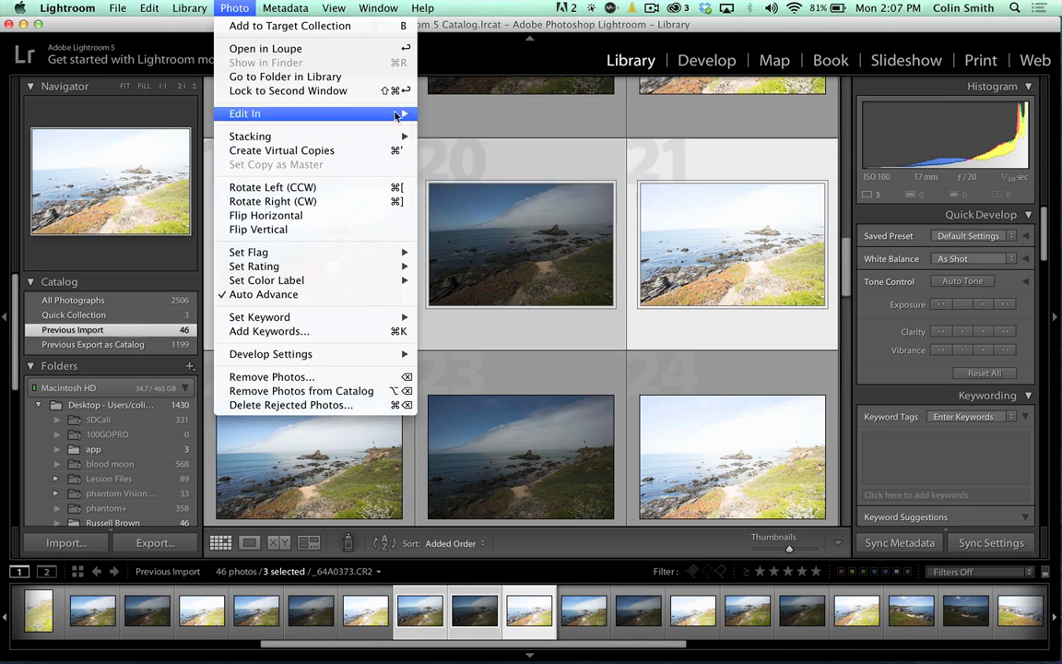
mouse_move(402, 115)
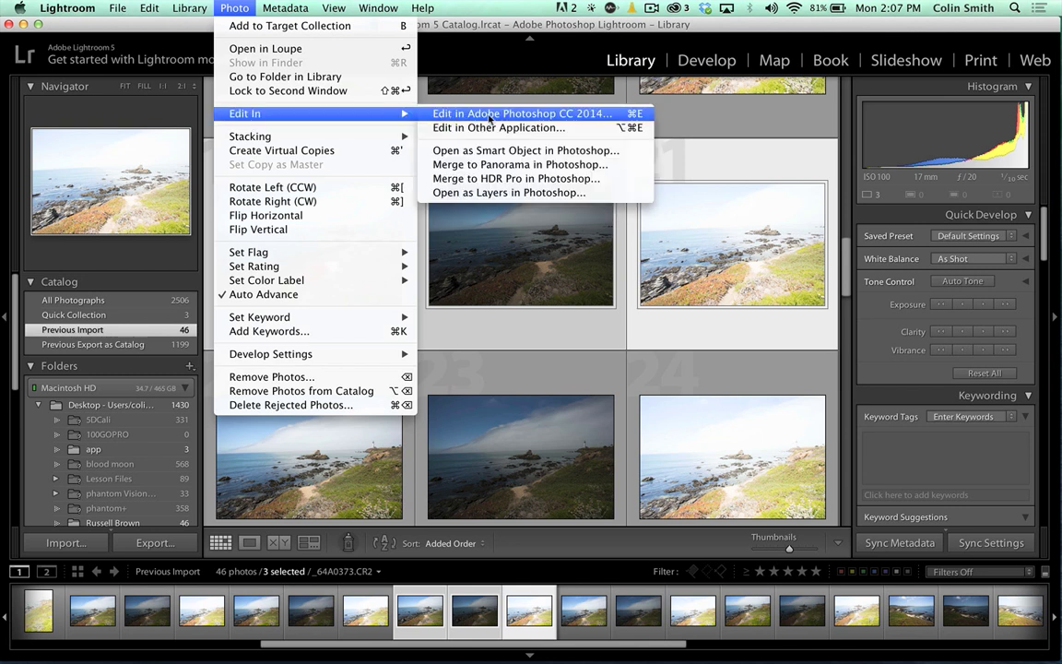
click(532, 180)
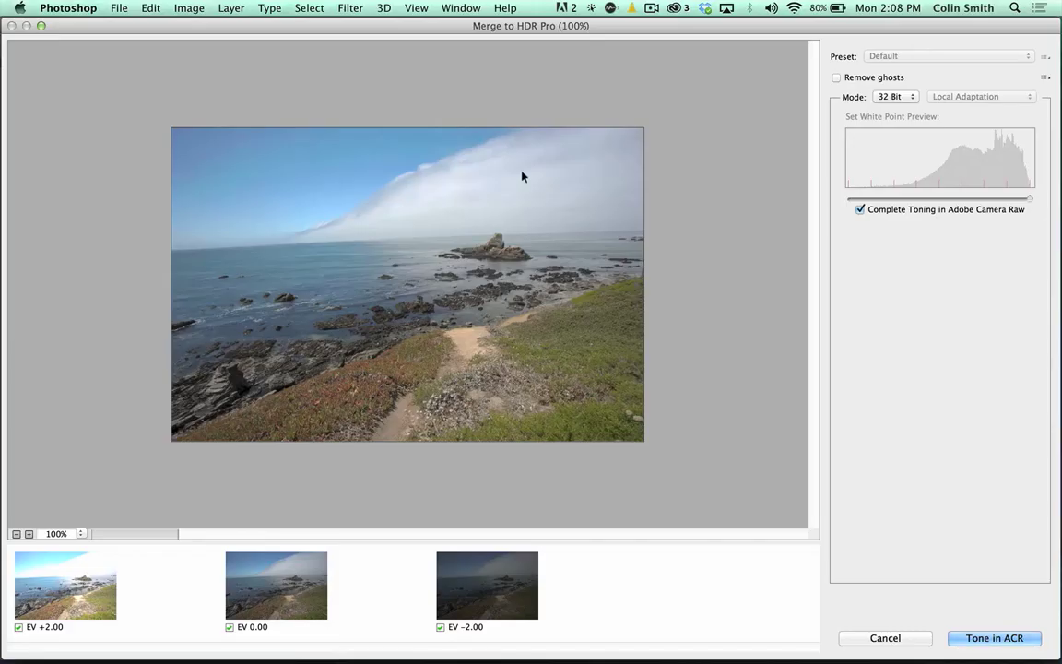
Step: Enable Remove ghosts for the merged coast image, keeping the mode at 32 Bit
drag(458, 20, 446, 24)
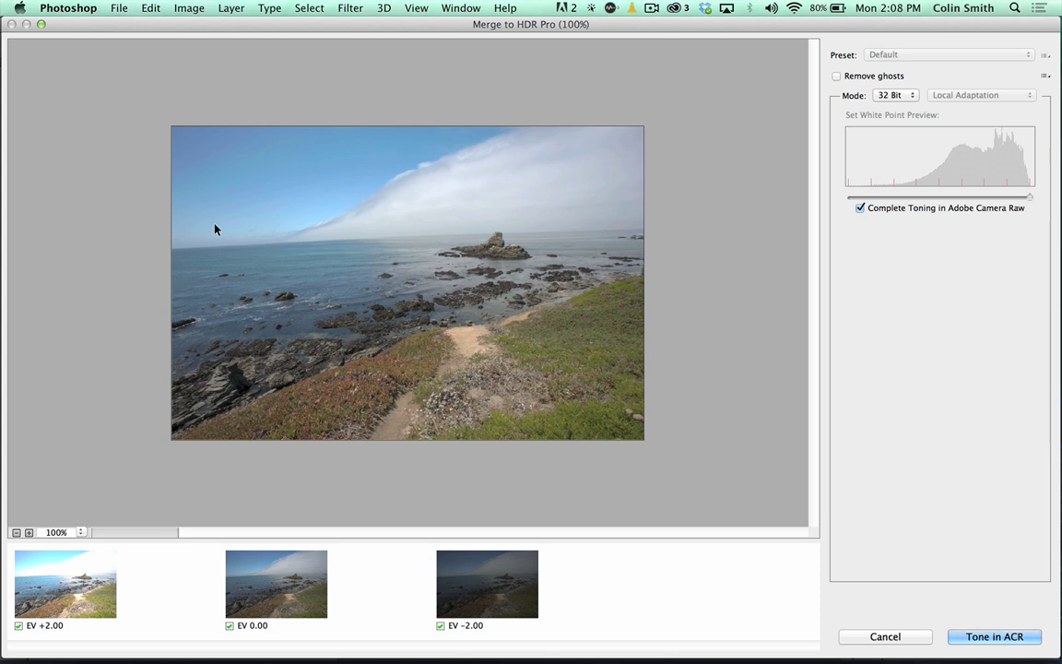
click(26, 532)
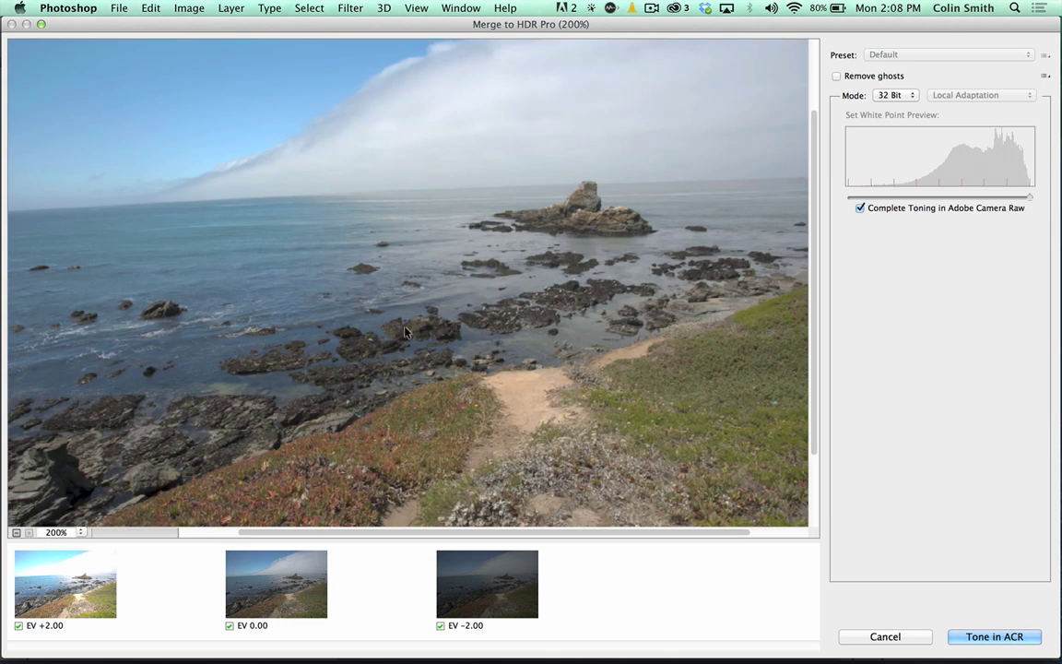
drag(402, 294, 246, 372)
drag(424, 366, 596, 385)
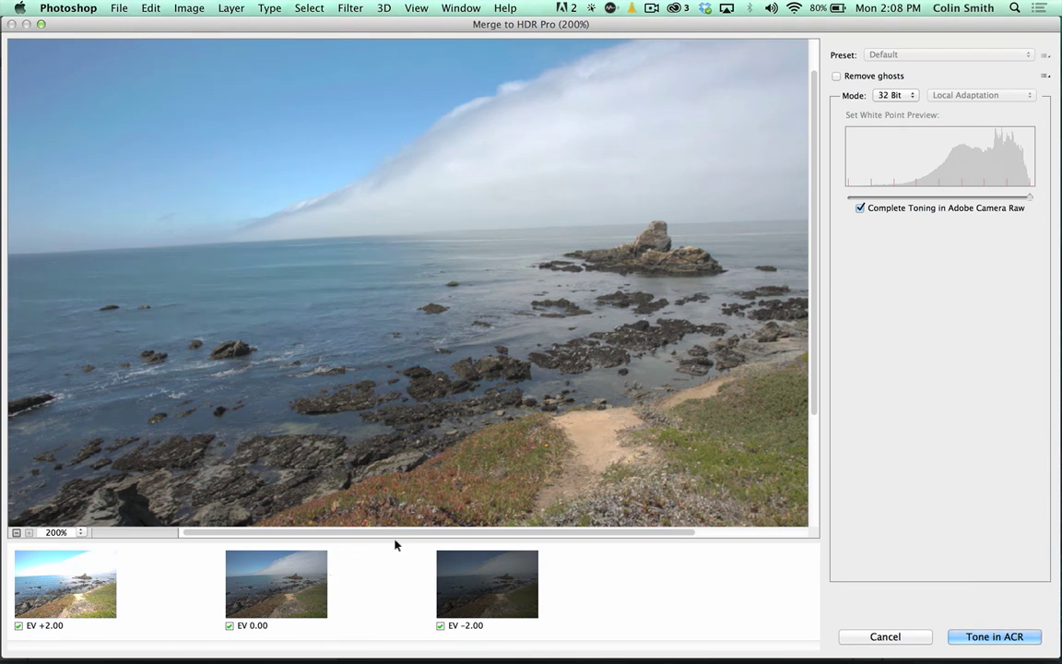
click(836, 75)
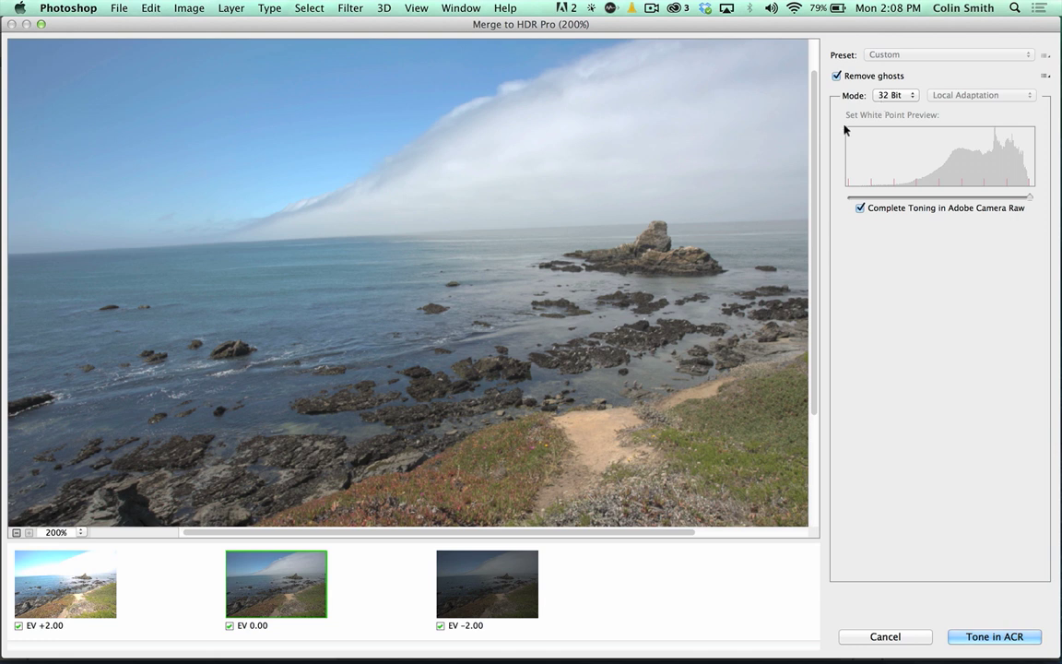
click(893, 95)
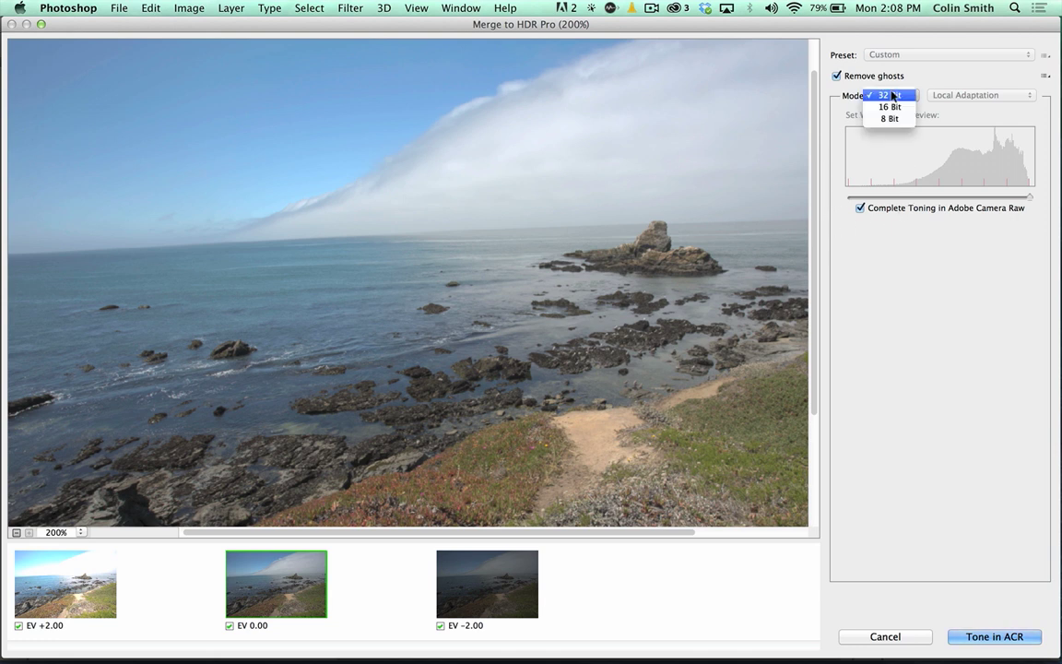
click(894, 95)
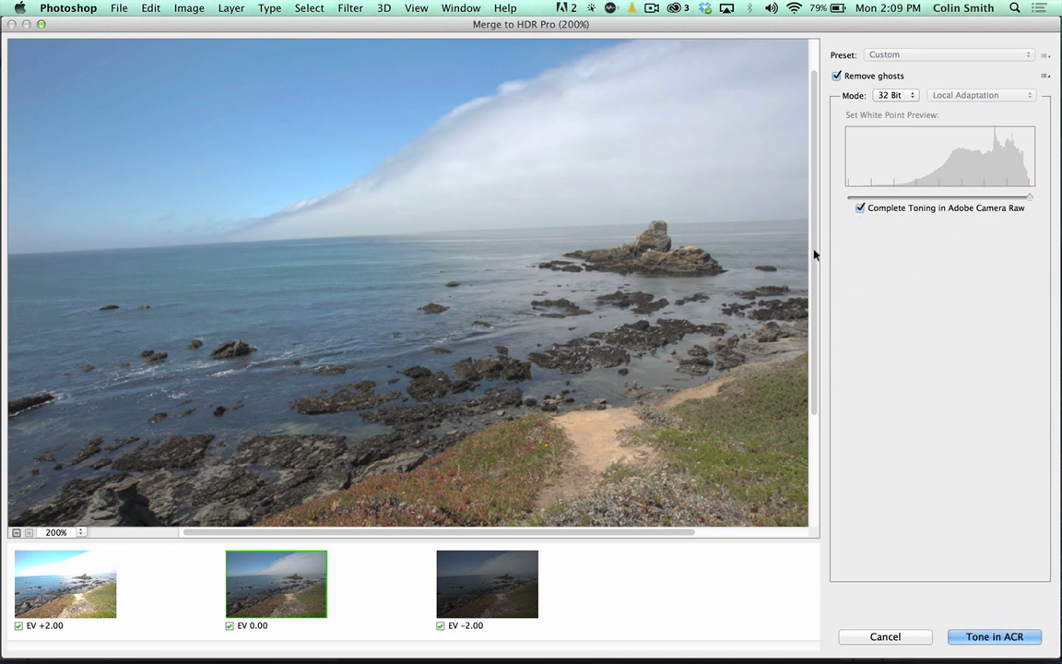
Step: Compare the 16 Bit and 8 Bit modes, then restore 32 Bit with toning completed in Adobe Camera Raw
click(859, 209)
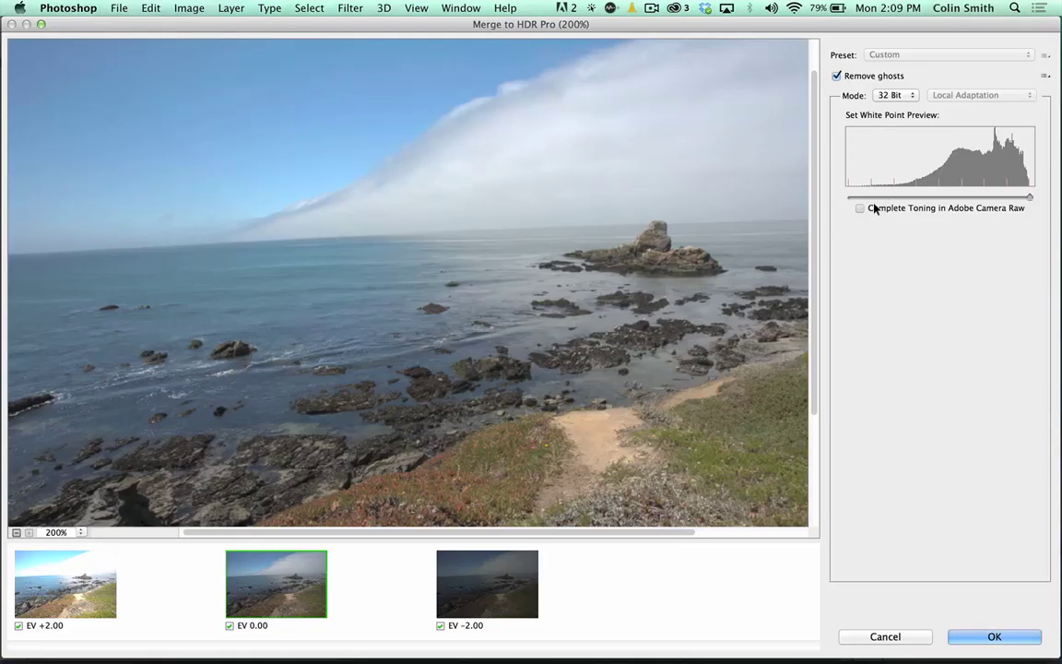
click(865, 210)
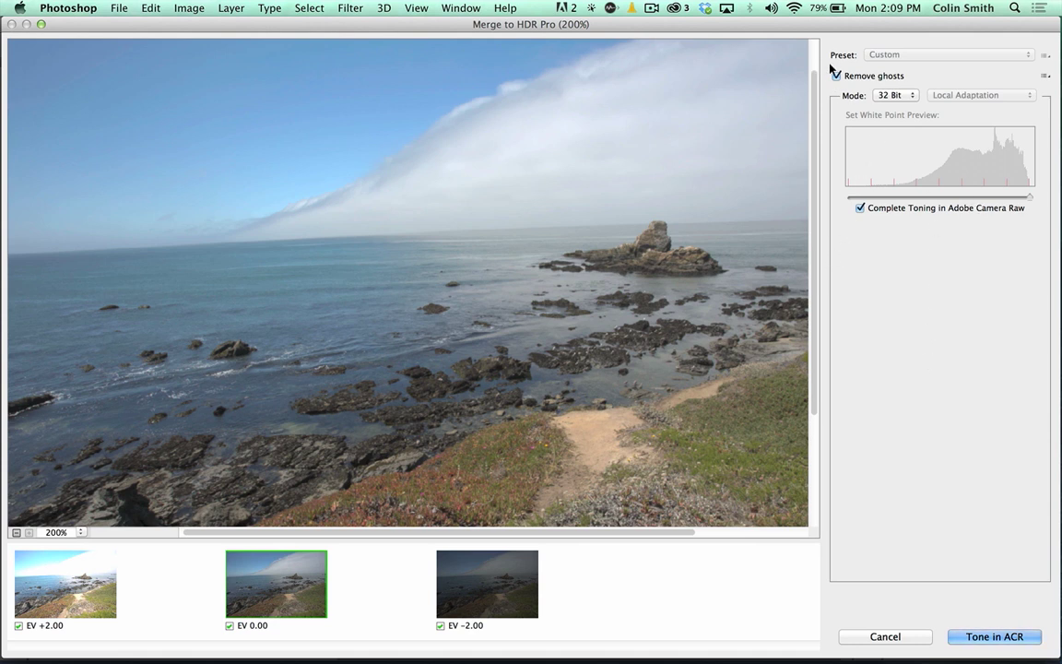
click(890, 95)
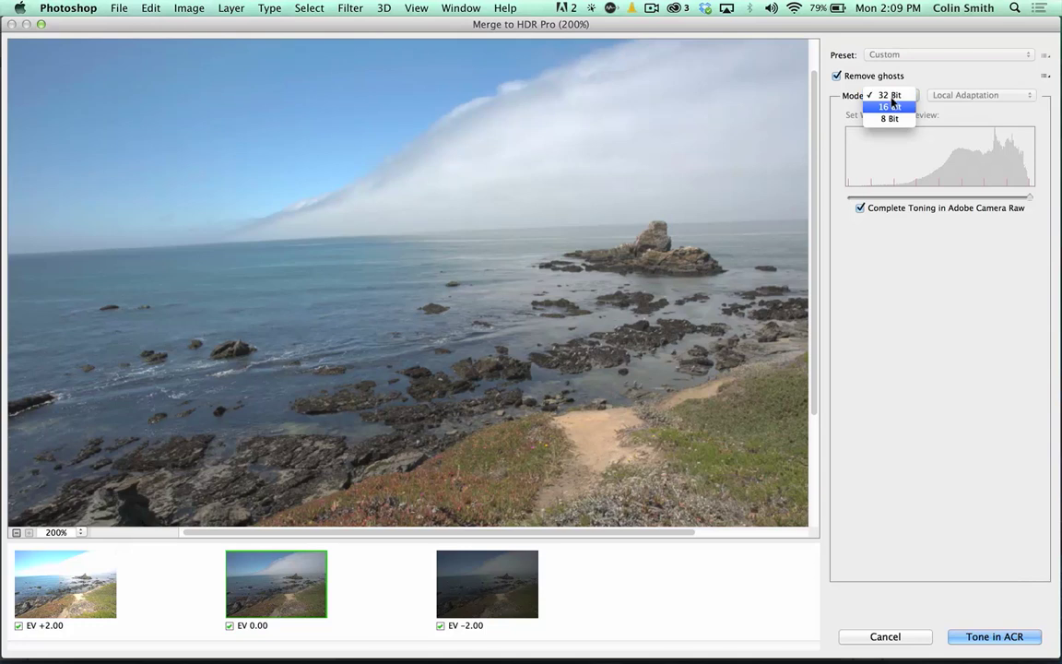
click(890, 107)
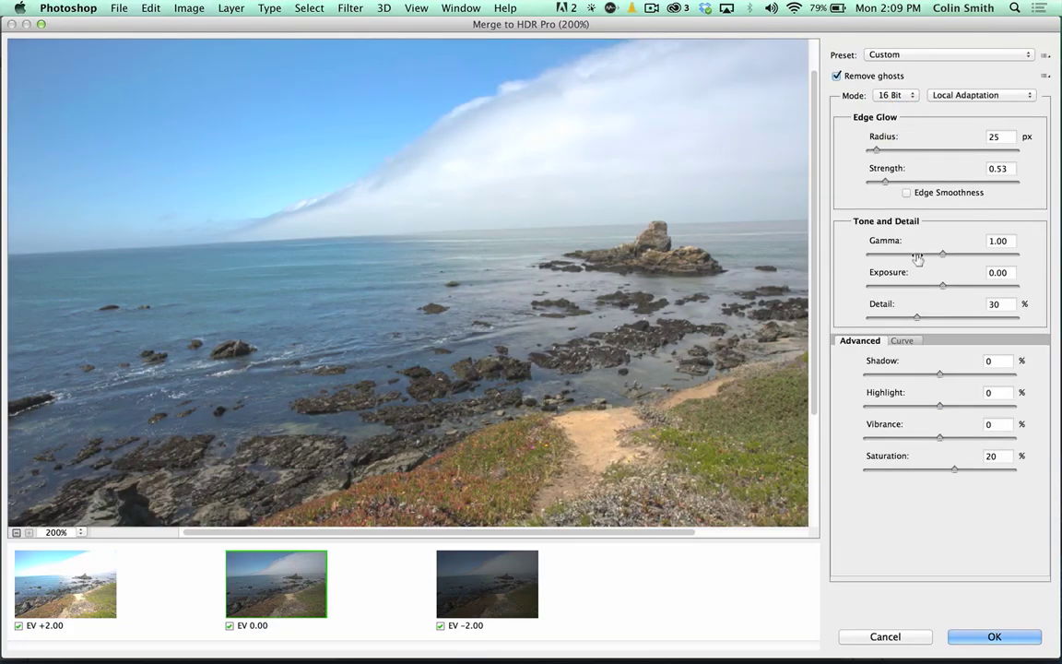
click(900, 97)
click(890, 107)
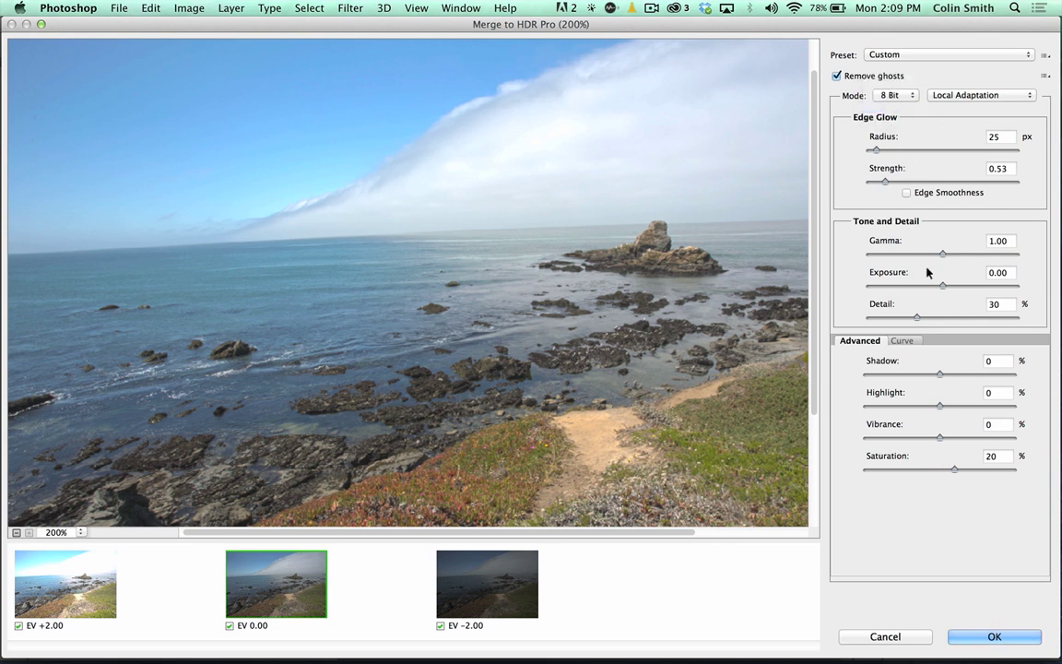
click(892, 95)
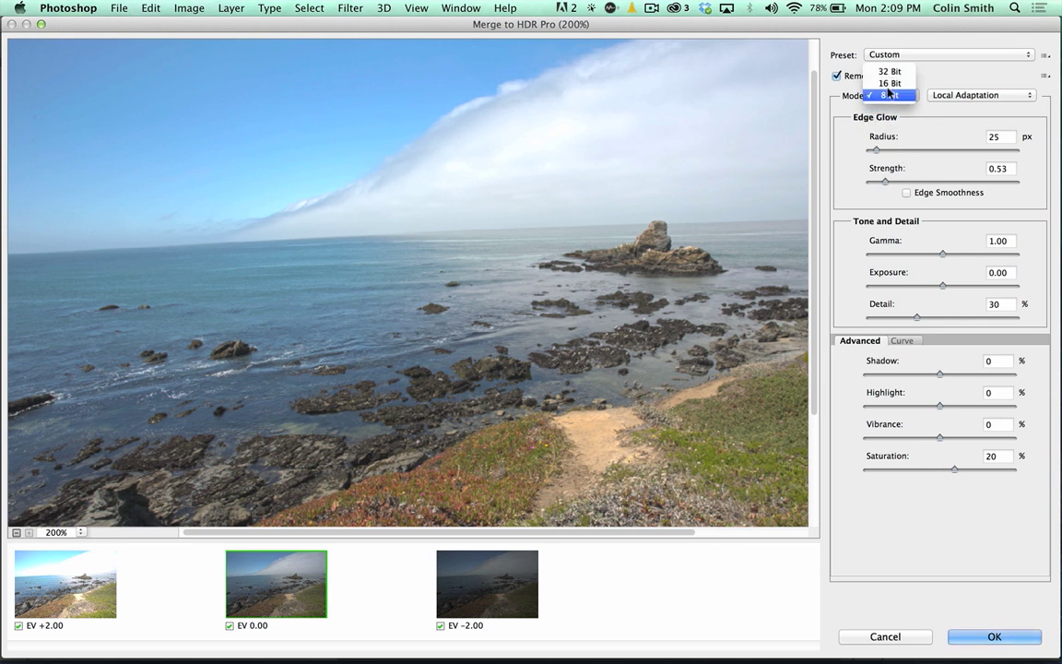
click(889, 71)
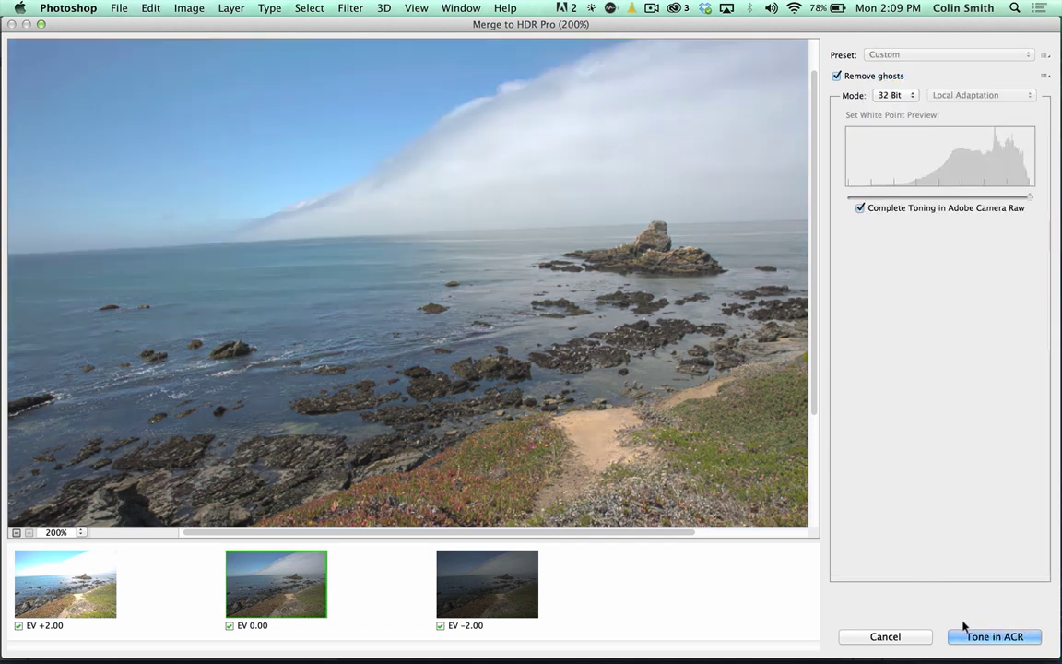
Step: Continue toning the 32-bit merge in Camera Raw and set its white balance to Daylight
click(979, 637)
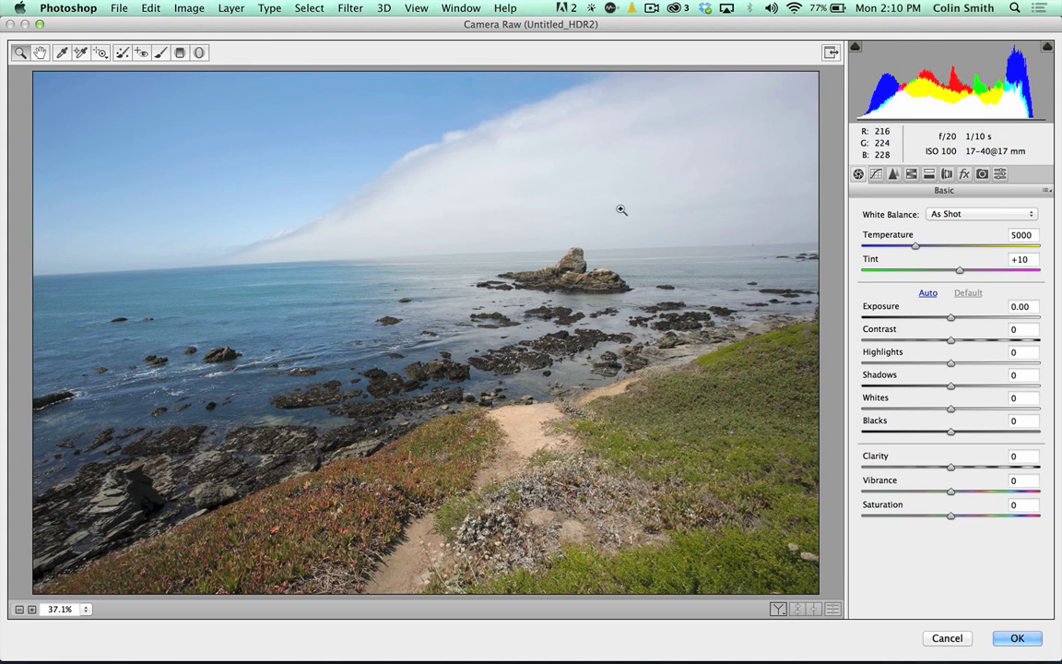
click(972, 214)
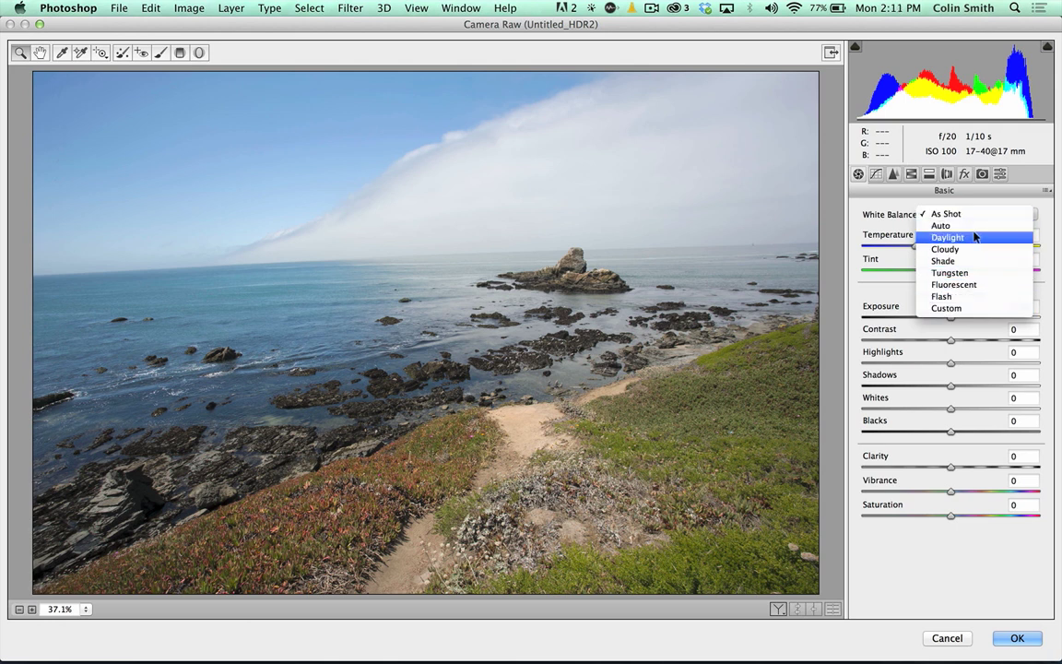
click(973, 236)
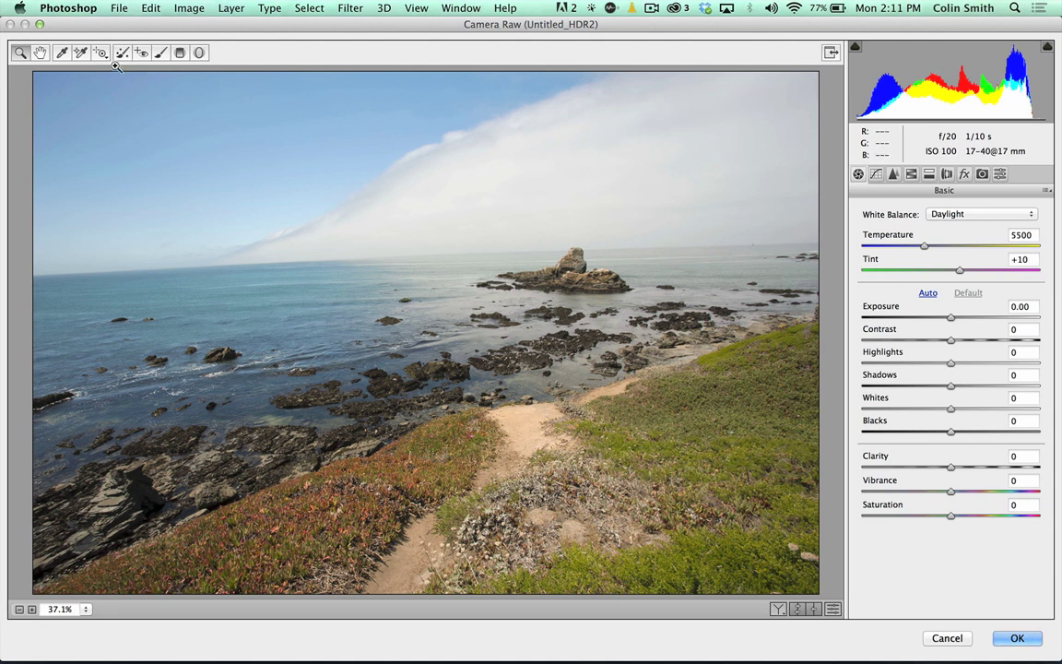
Step: Set a custom white balance by sampling the cloud bank's edge and the area just above the sea rock
click(61, 52)
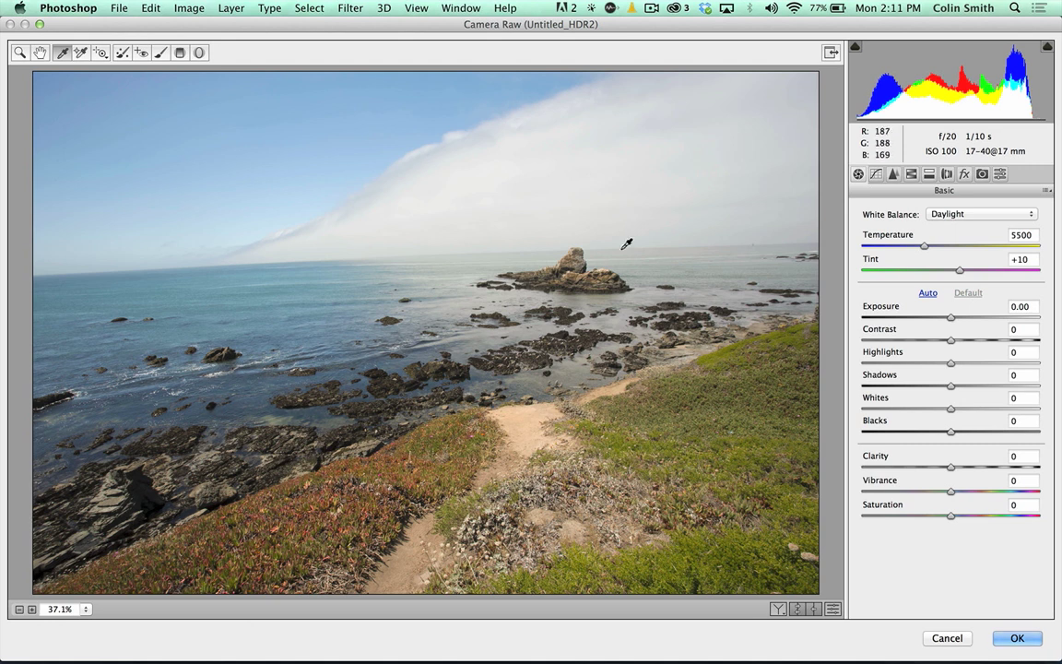
click(404, 154)
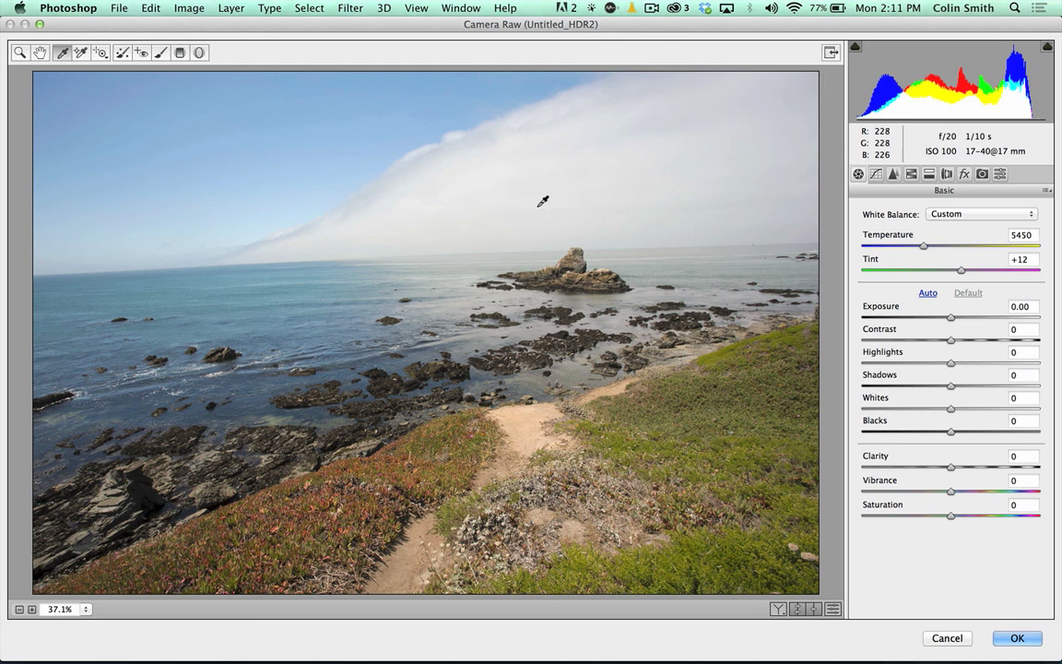
click(569, 241)
Step: Lower the HDR image's Exposure to -0.65 and its Highlights to -53
mouse_move(945, 317)
mouse_down()
mouse_move(933, 314)
mouse_move(959, 316)
mouse_move(940, 316)
mouse_up()
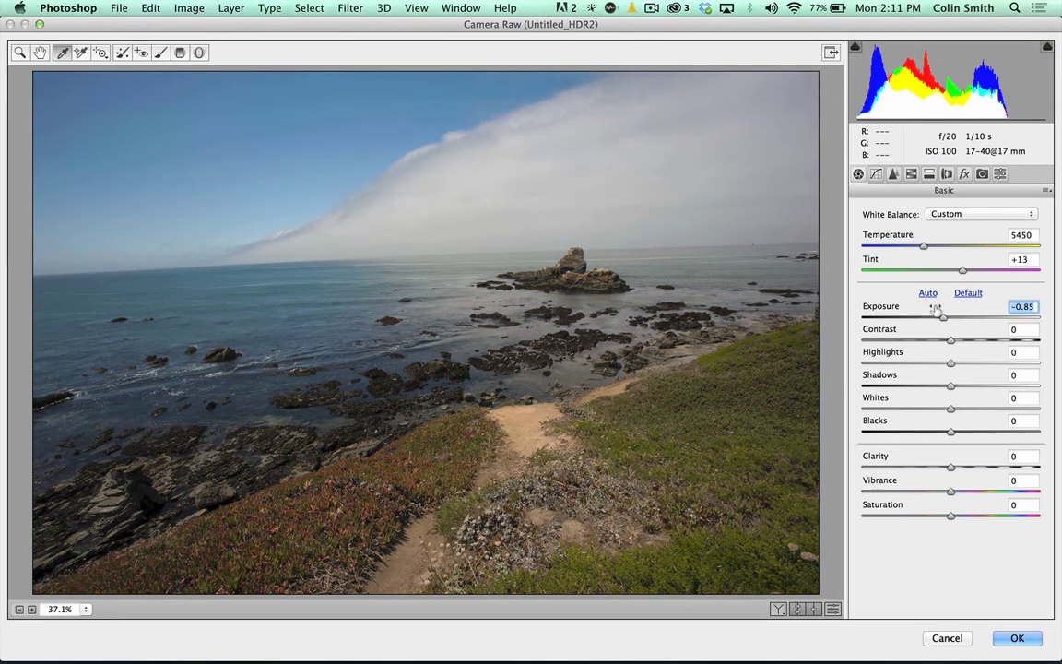
mouse_move(939, 316)
mouse_down()
mouse_move(893, 312)
mouse_move(1005, 306)
mouse_move(940, 314)
mouse_up()
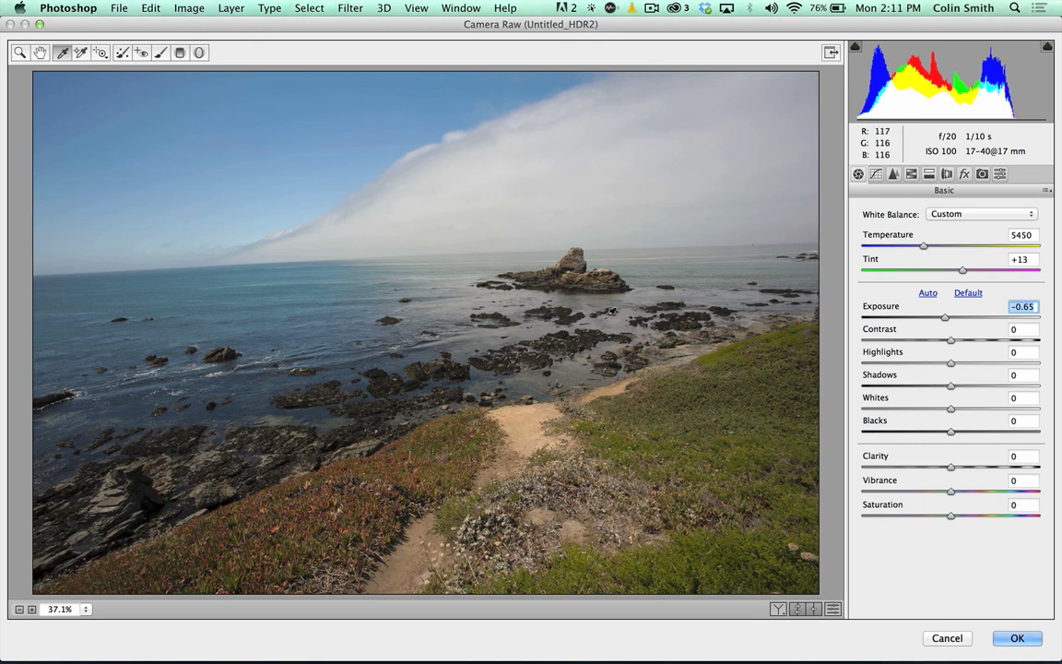
drag(947, 362, 896, 363)
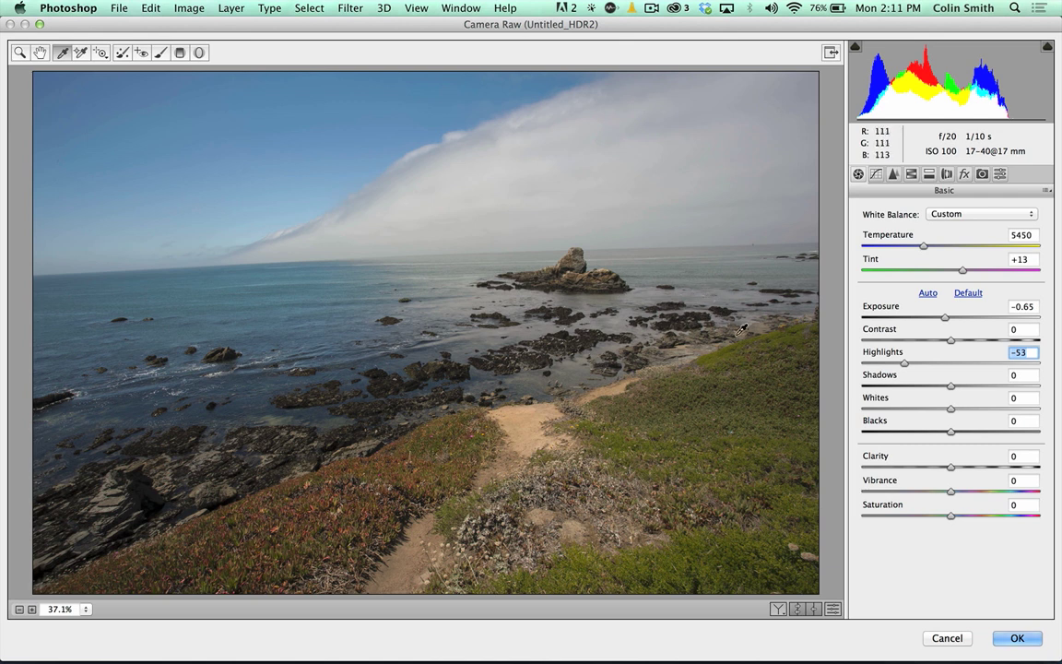
Step: Raise the HDR image's Shadows to +20 and lower its Blacks to -23
drag(946, 383, 964, 385)
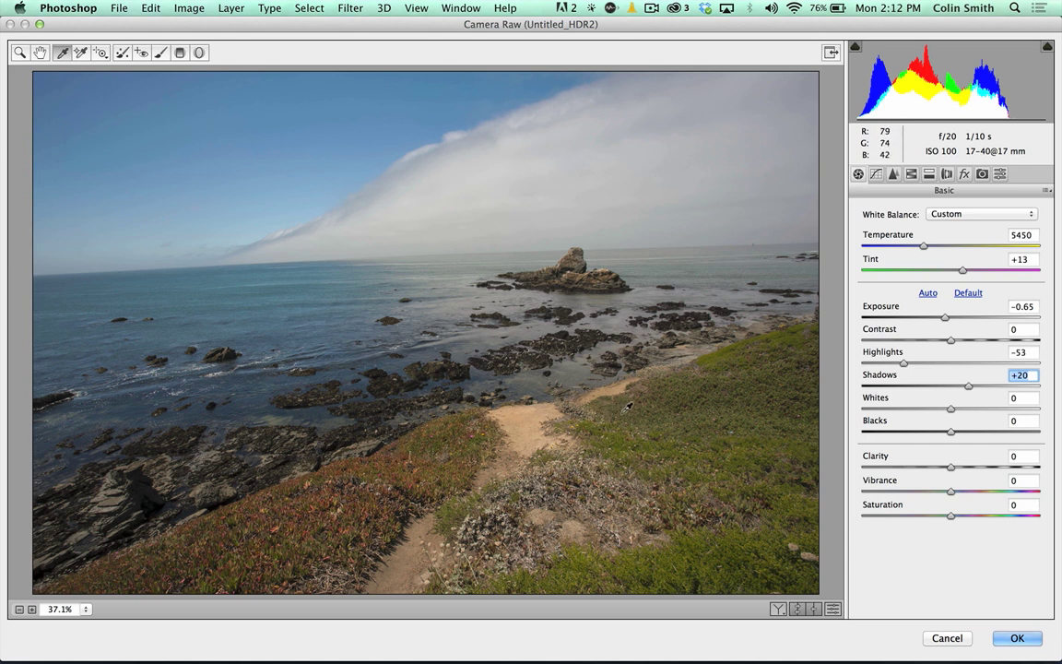
mouse_move(950, 431)
mouse_down()
mouse_move(913, 428)
mouse_move(931, 430)
mouse_up()
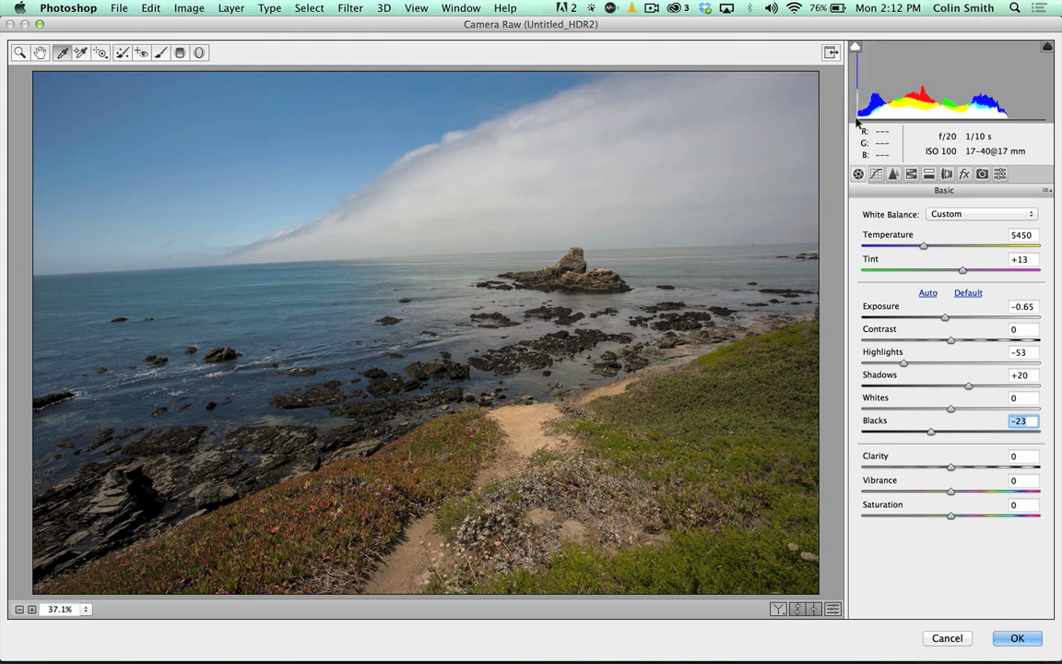
Step: Check the image for shadow clipping and set Blacks to -13
click(856, 44)
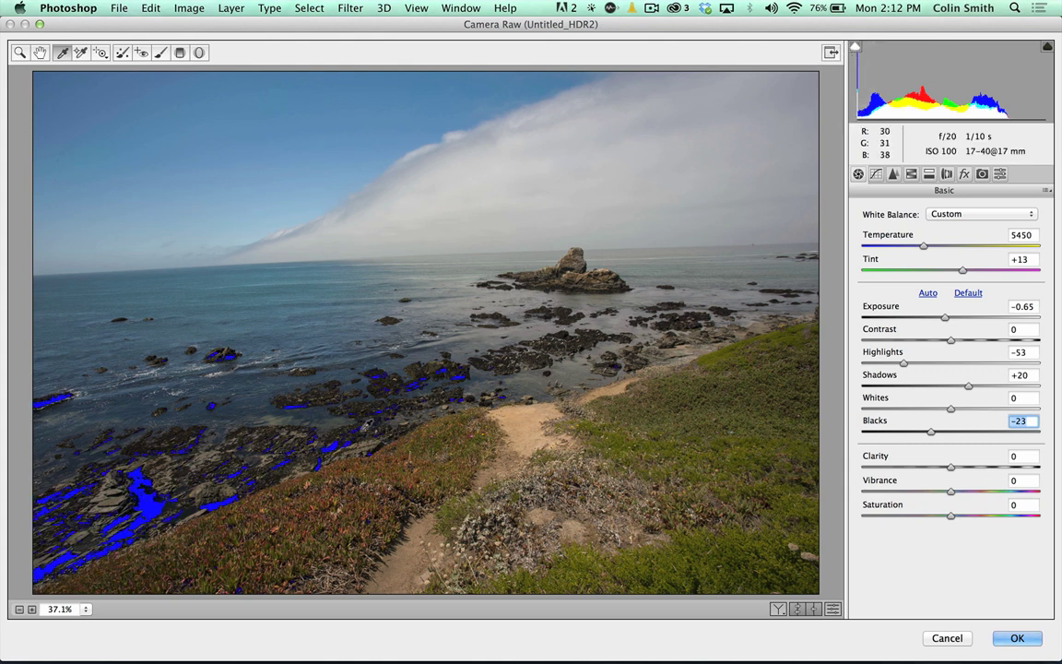
click(855, 45)
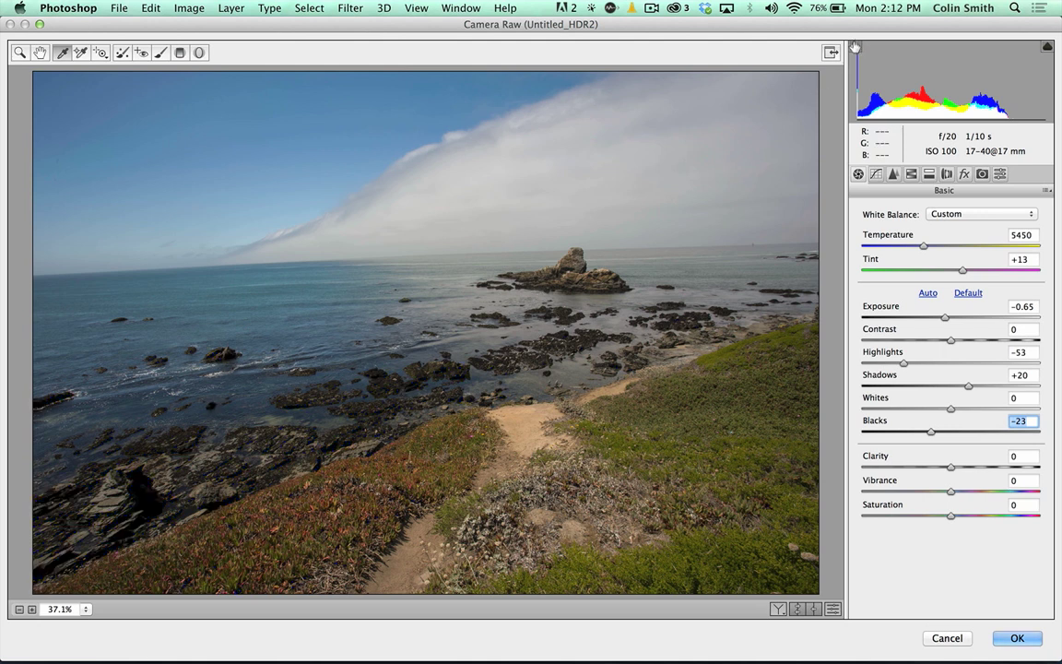
click(855, 44)
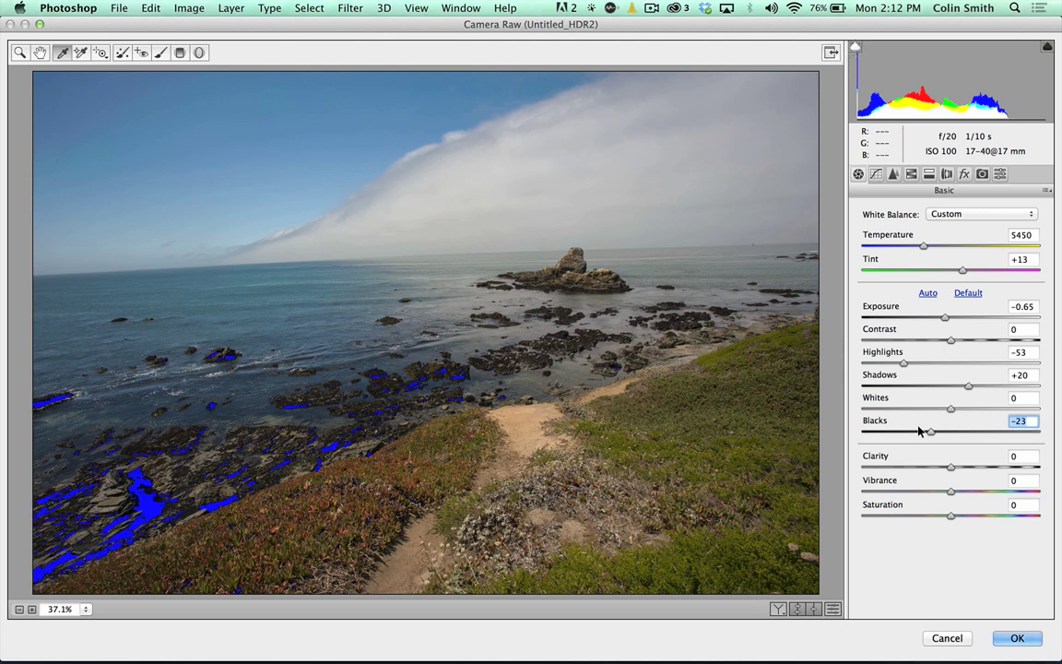
drag(928, 432, 941, 433)
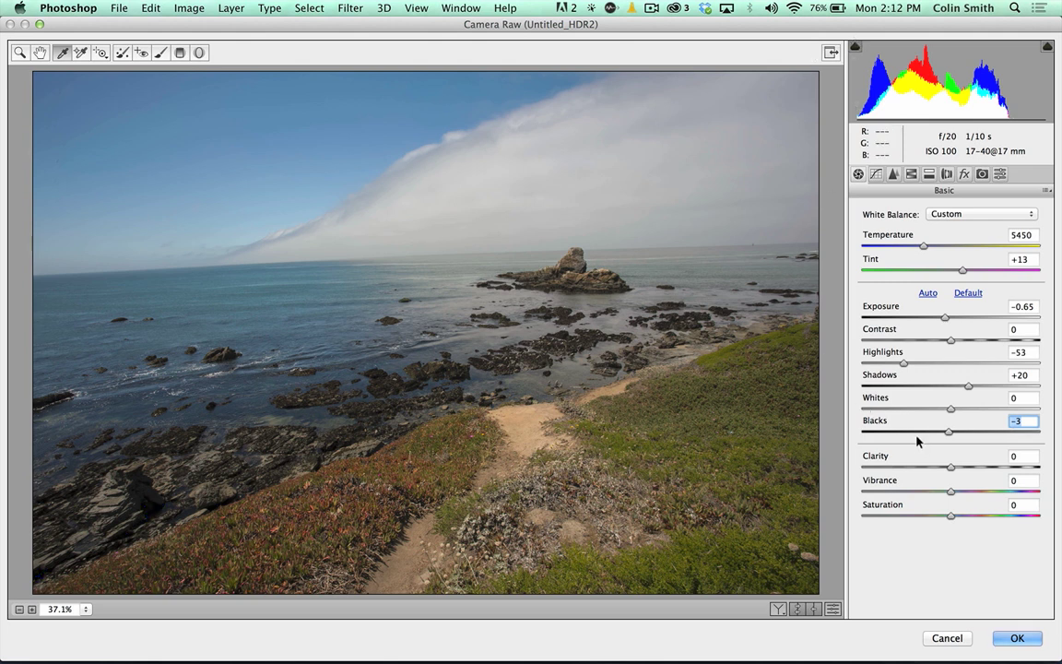
mouse_move(941, 429)
mouse_down()
mouse_move(908, 429)
mouse_move(944, 430)
mouse_move(930, 431)
mouse_up()
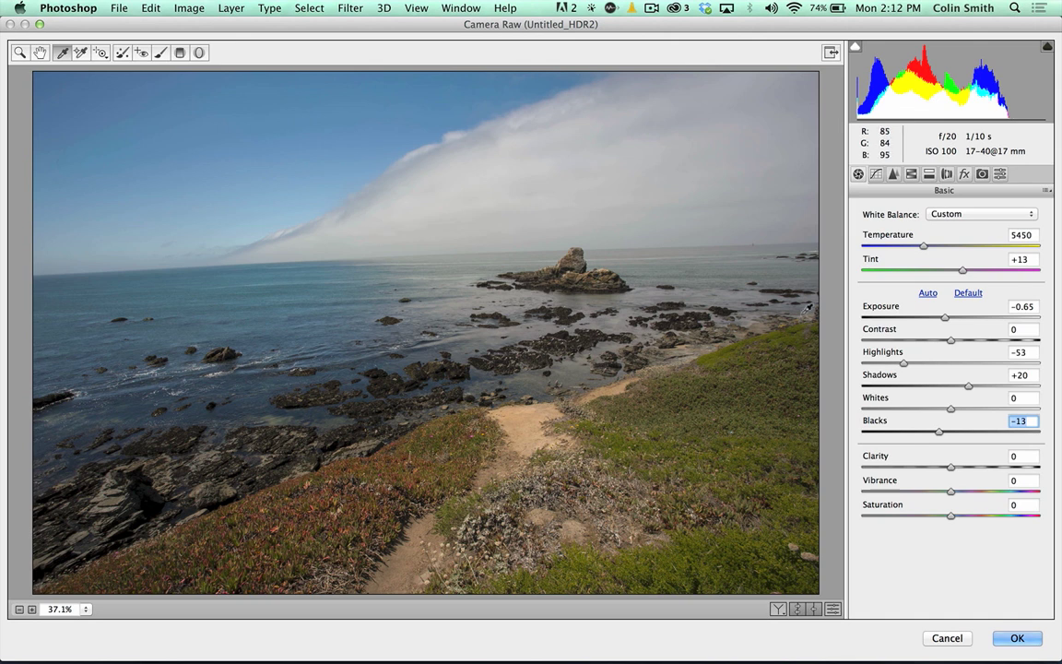
Step: Raise Whites to +66, with the highlight clipping warning turned off
key(shift+Tab)
drag(967, 408, 1005, 408)
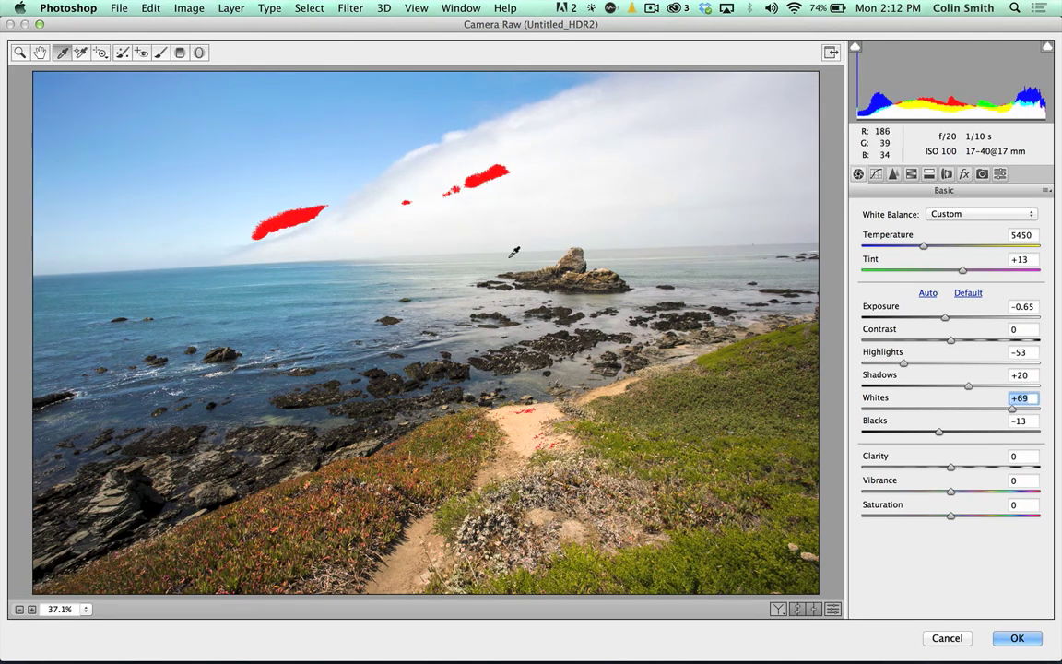
click(1047, 46)
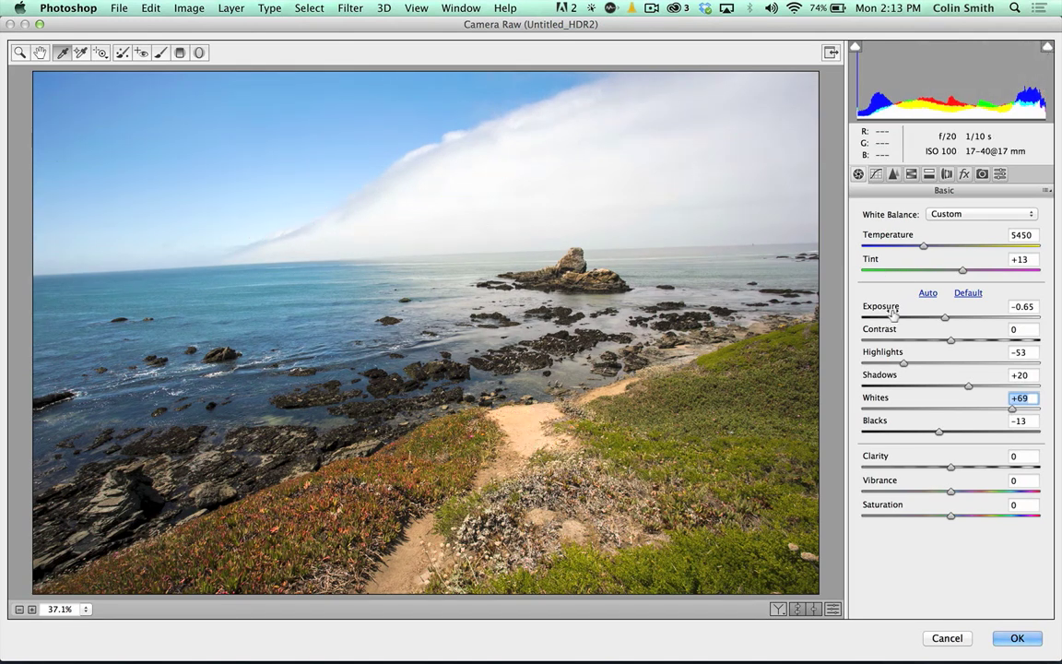
mouse_move(1007, 406)
mouse_down()
mouse_move(1026, 406)
mouse_move(998, 412)
mouse_up()
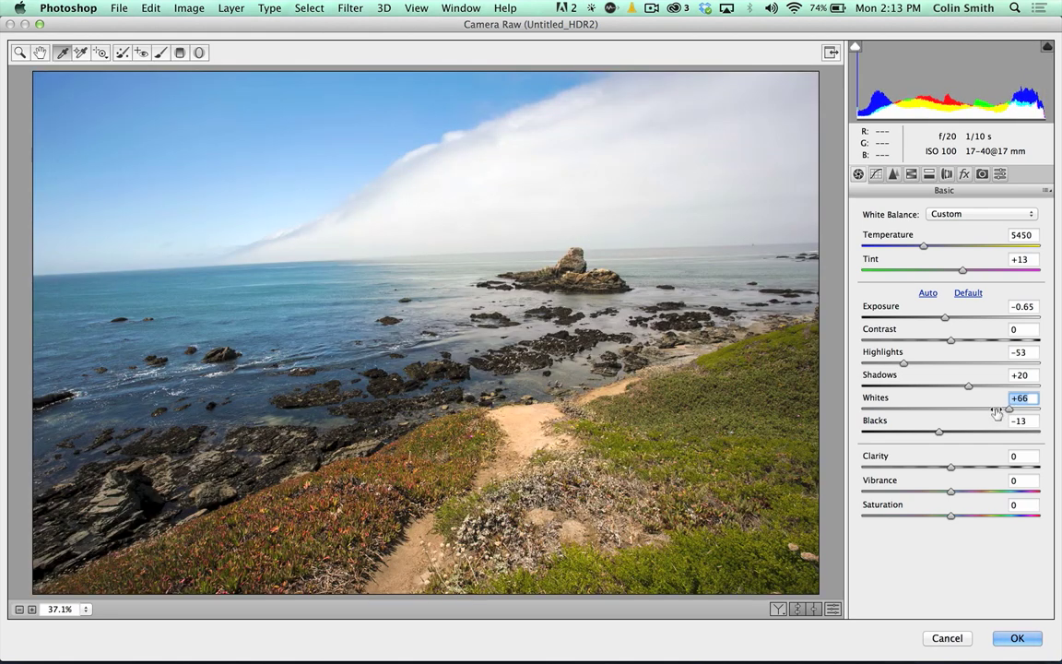
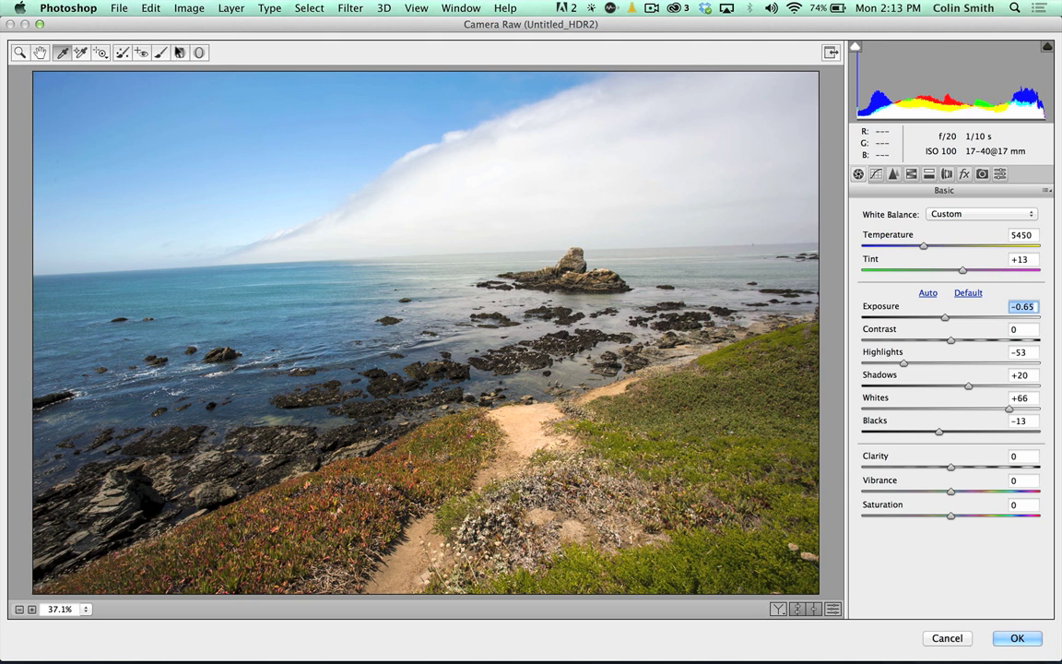
Step: Switch to the Graduated Filter and load the saved "zero" local correction setting
click(180, 53)
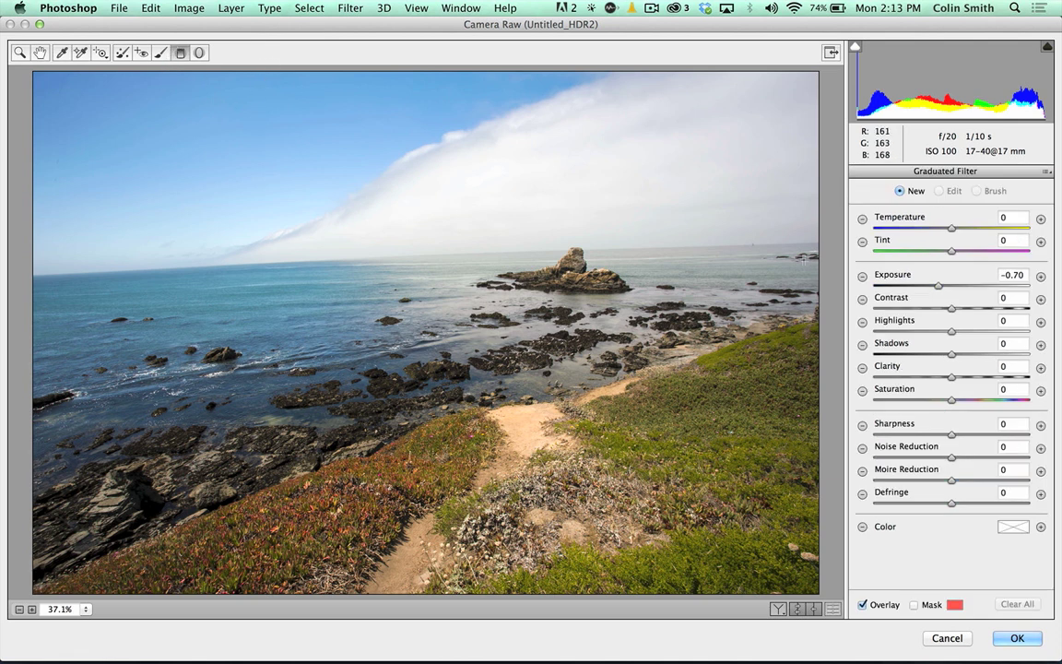
click(1044, 173)
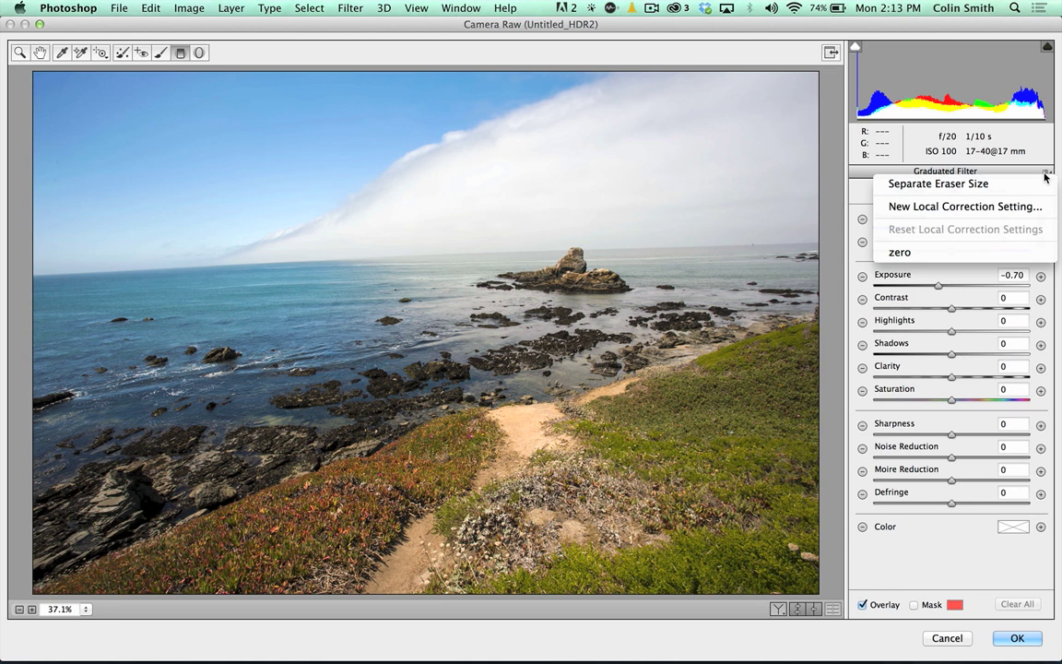
click(974, 249)
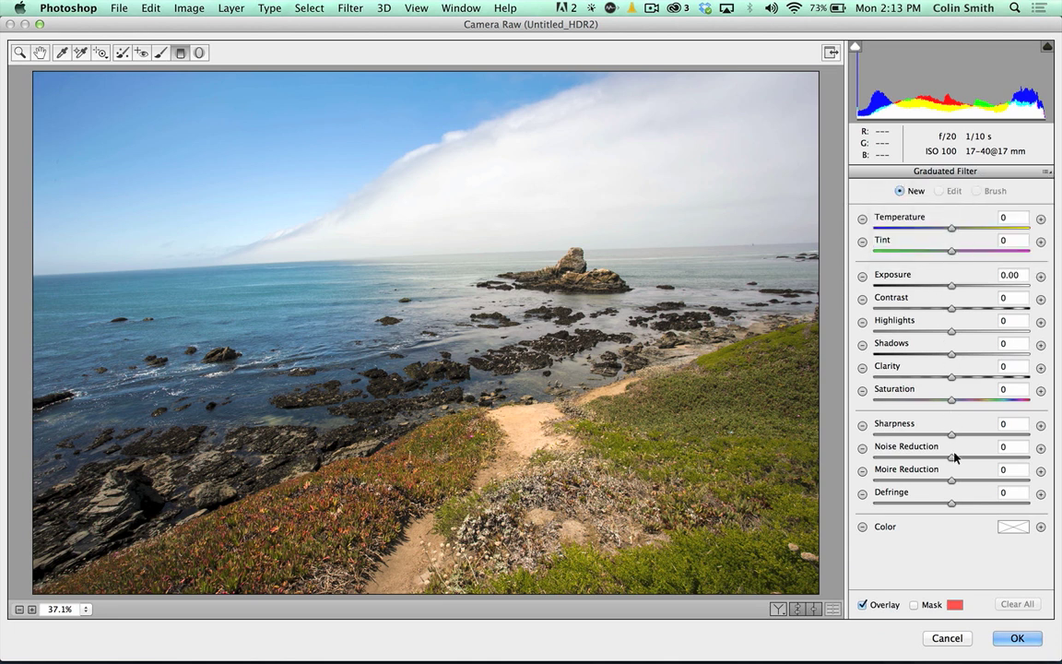
Step: Set the filter's Exposure to -0.50 and draw a gradient from the lower cloud bank down to just below the horizon
click(373, 163)
click(330, 176)
drag(947, 284, 942, 284)
drag(388, 223, 391, 304)
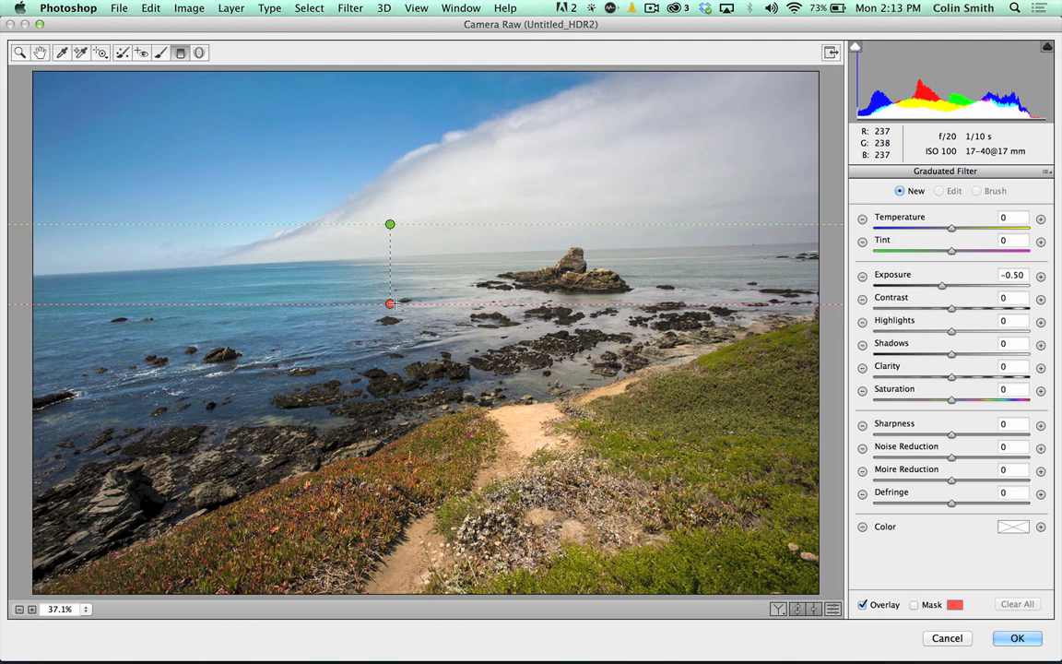
Step: Shorten and tilt the gradient slightly at its lower end, and lower its Exposure to -0.70
drag(390, 303, 391, 298)
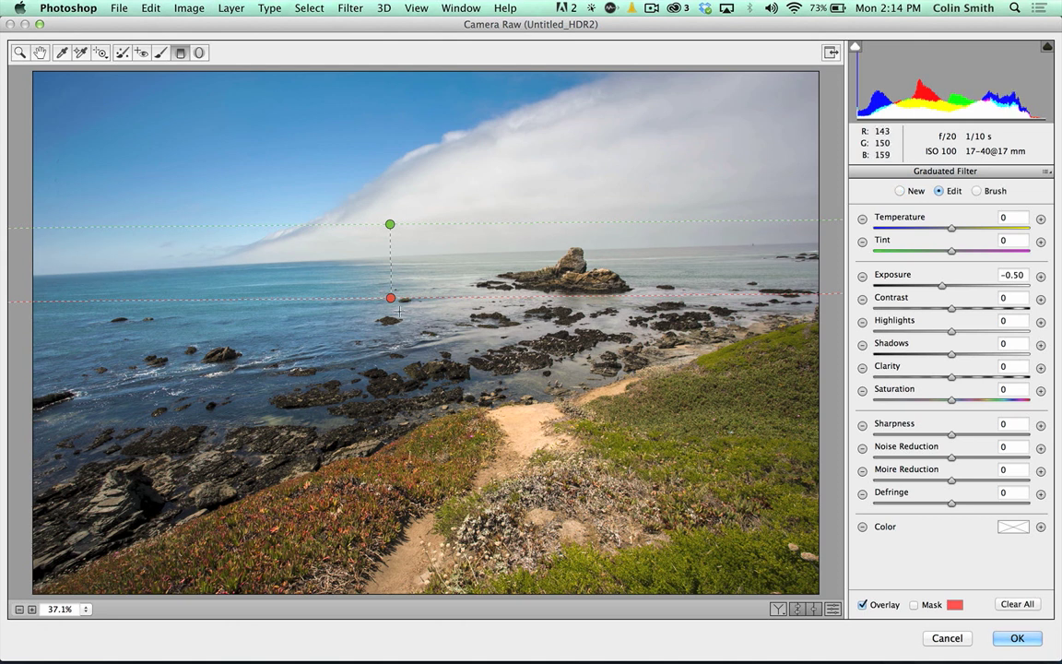
mouse_move(389, 296)
mouse_down()
mouse_move(419, 460)
mouse_move(391, 290)
mouse_up()
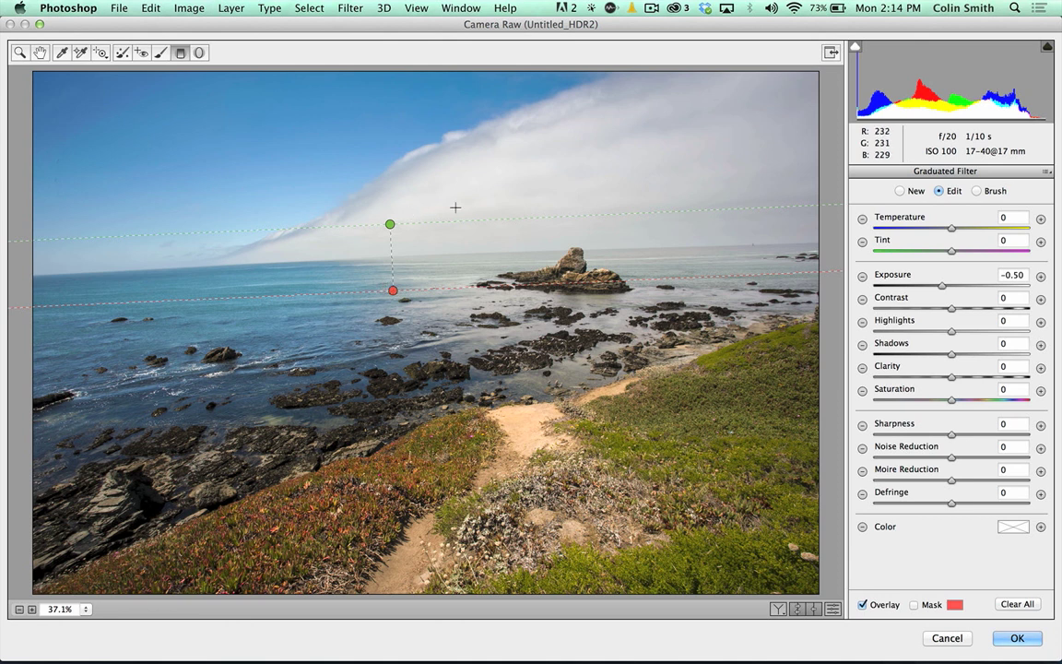
mouse_move(950, 291)
mouse_down()
mouse_move(863, 279)
mouse_move(956, 282)
mouse_move(933, 284)
mouse_up()
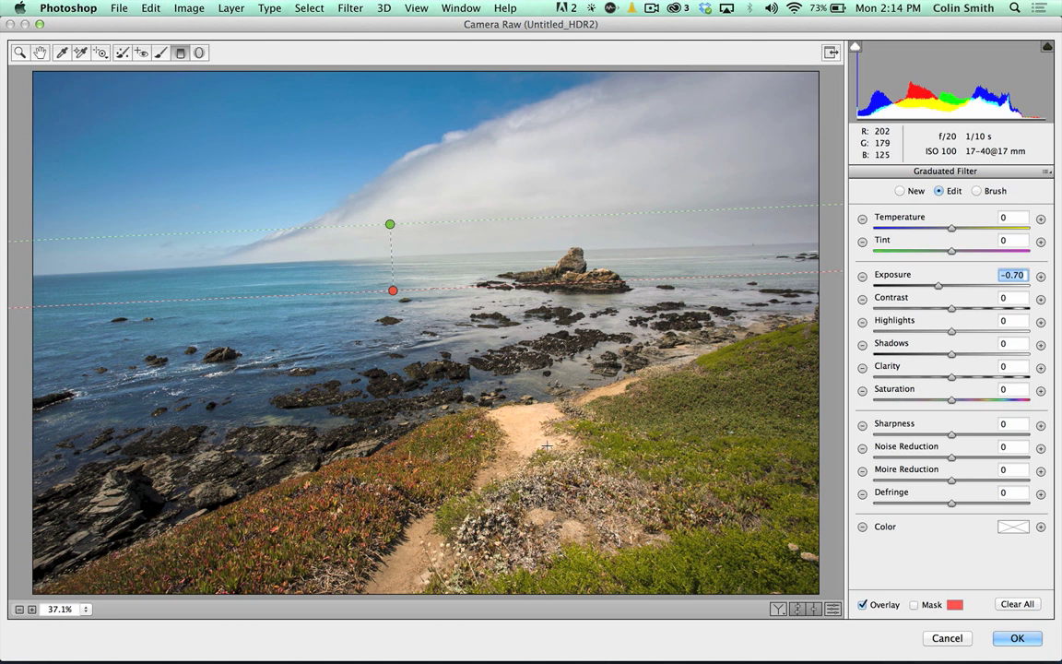
Step: Set the Adjustment Brush to Exposure +0.35 with its mask shown, trial-paint the dark shore rocks and delete that adjustment
click(159, 52)
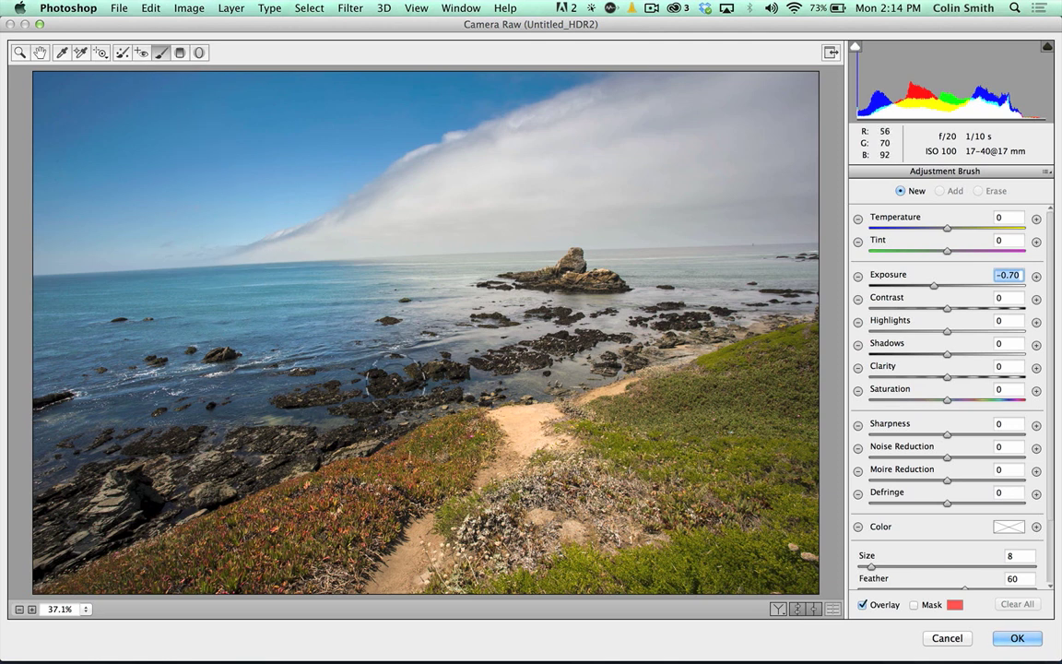
drag(933, 286, 949, 287)
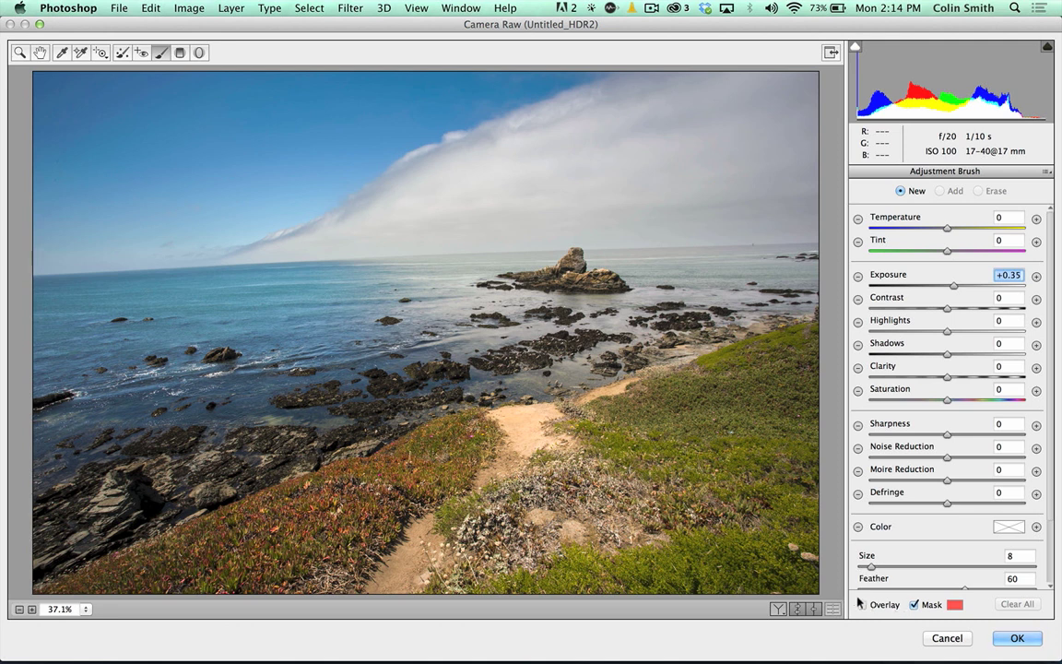
mouse_move(171, 457)
mouse_down()
mouse_move(97, 498)
mouse_move(57, 540)
mouse_move(161, 426)
mouse_move(235, 405)
mouse_move(285, 415)
mouse_up()
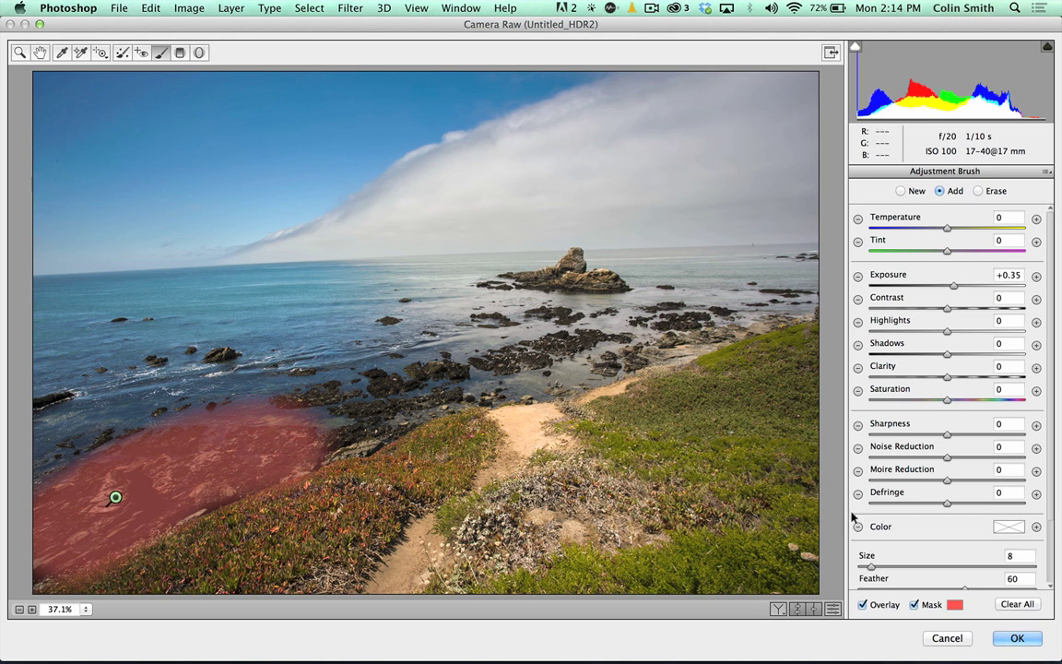
key(Delete)
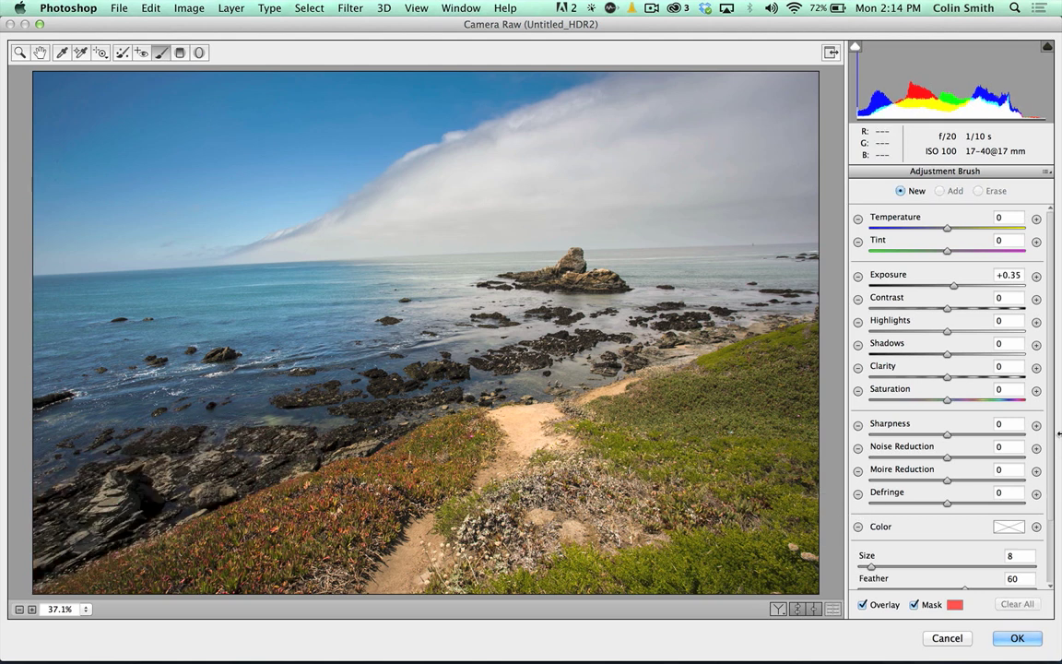
Step: Paint the Adjustment Brush over the dark shore rocks at size 8, and extend it along the narrow rocks toward the path at size 2
scroll(1044, 449, down, 4)
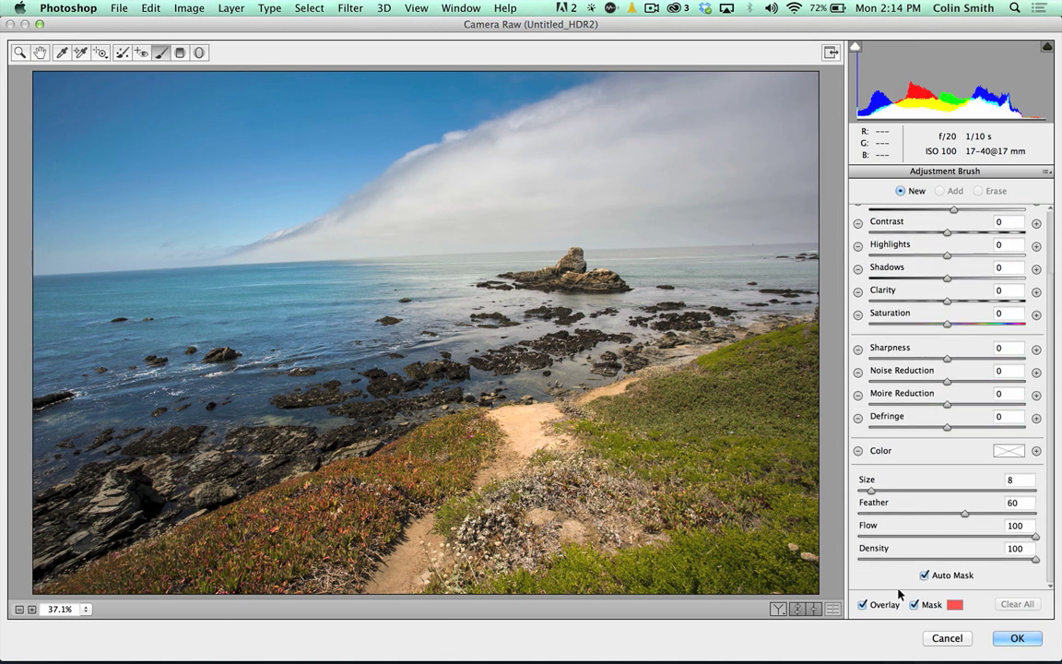
mouse_move(111, 454)
mouse_down()
mouse_move(55, 497)
mouse_move(41, 553)
mouse_move(184, 410)
mouse_move(276, 405)
mouse_move(80, 509)
mouse_up()
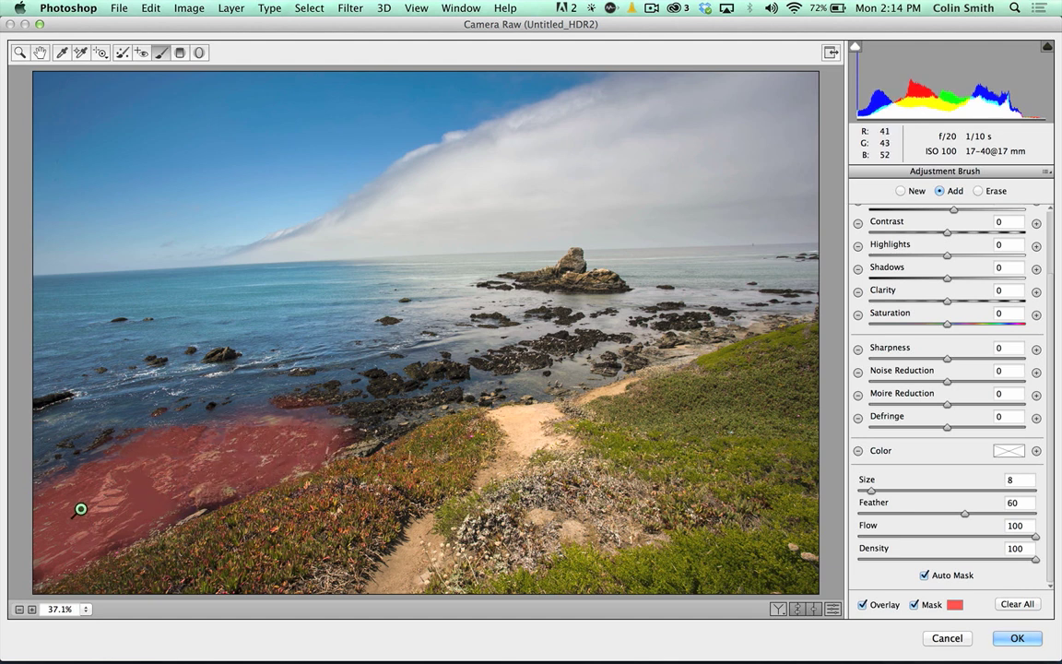
key(bracketleft)
key(bracketleft)
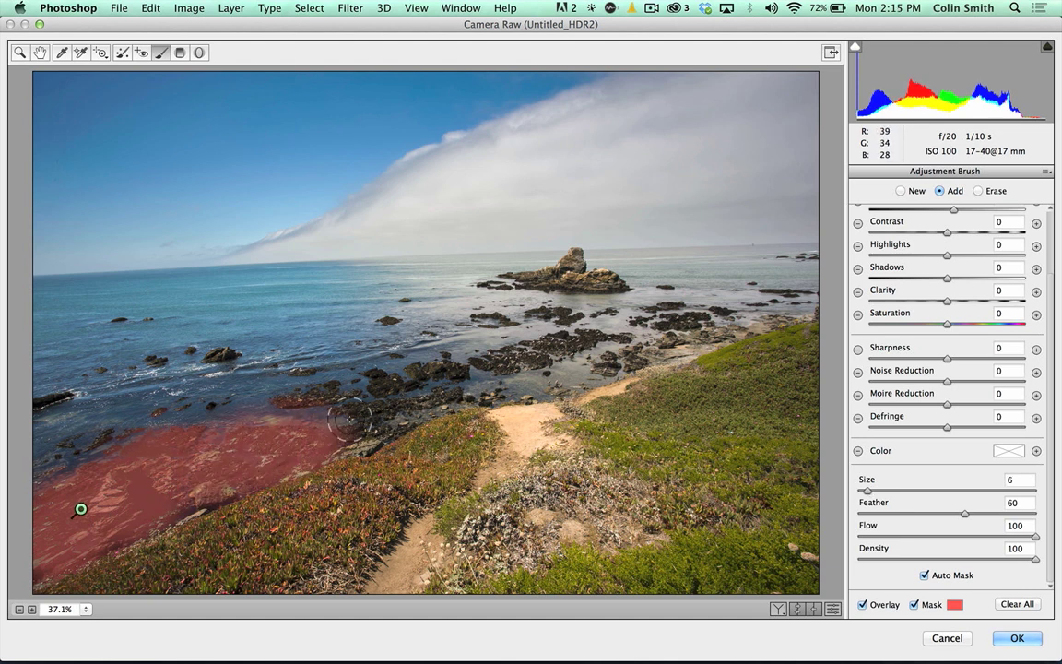
key(bracketleft)
key(bracketleft)
key(bracketleft)
key(bracketleft)
mouse_move(355, 412)
mouse_down()
mouse_move(392, 403)
mouse_move(304, 444)
mouse_move(313, 450)
mouse_up()
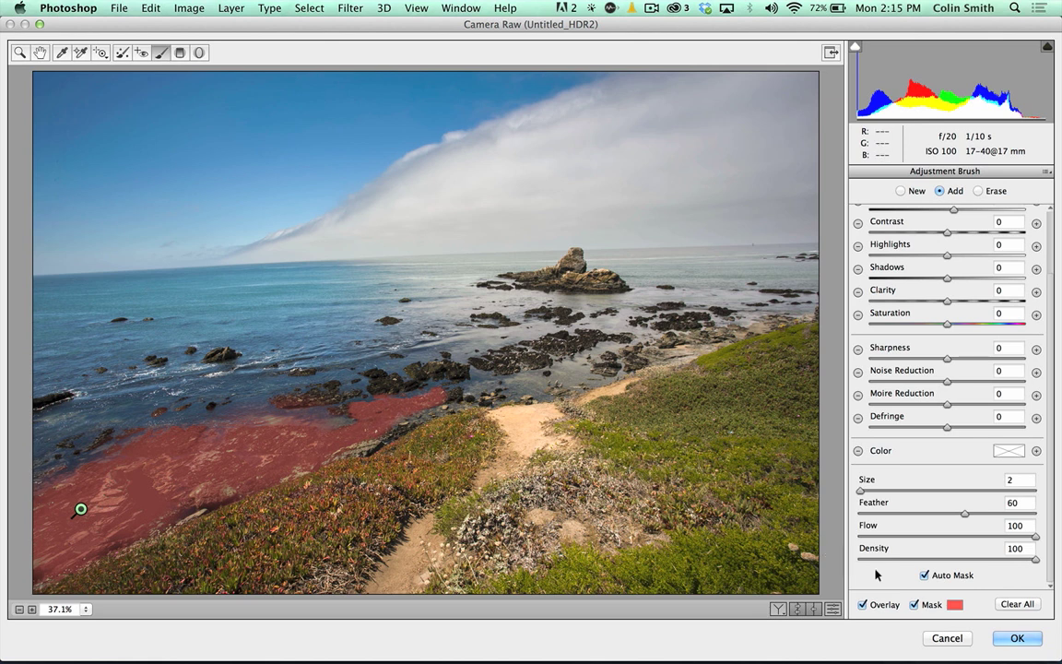
Step: Hide the red mask, raise the brushed rocks' Exposure to +0.40 and show the adjustment's pin again
click(887, 606)
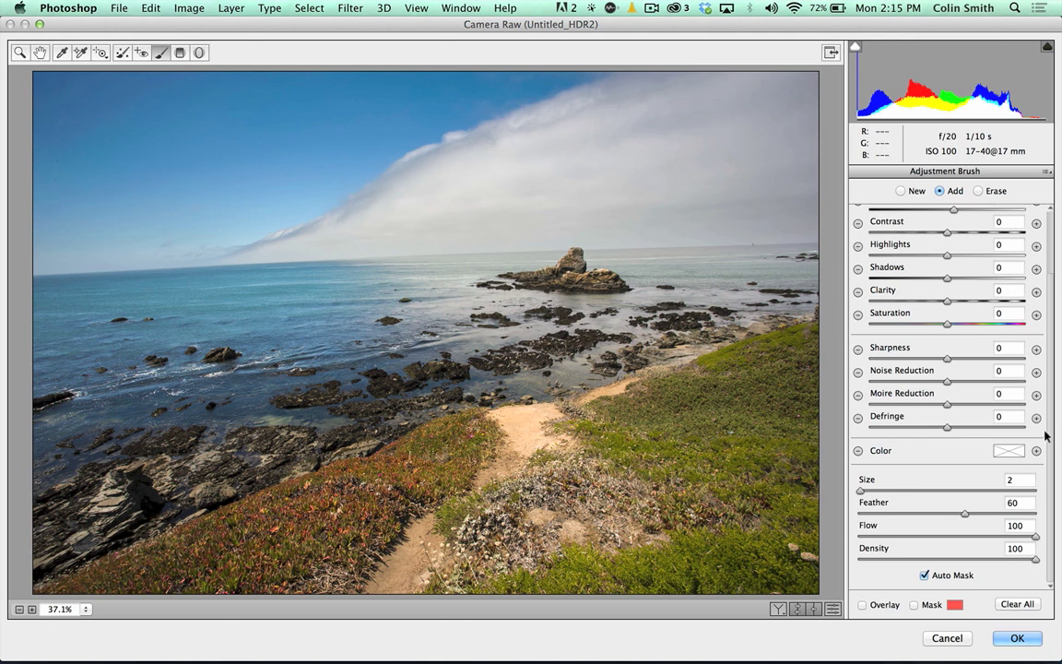
scroll(1045, 437, up, 3)
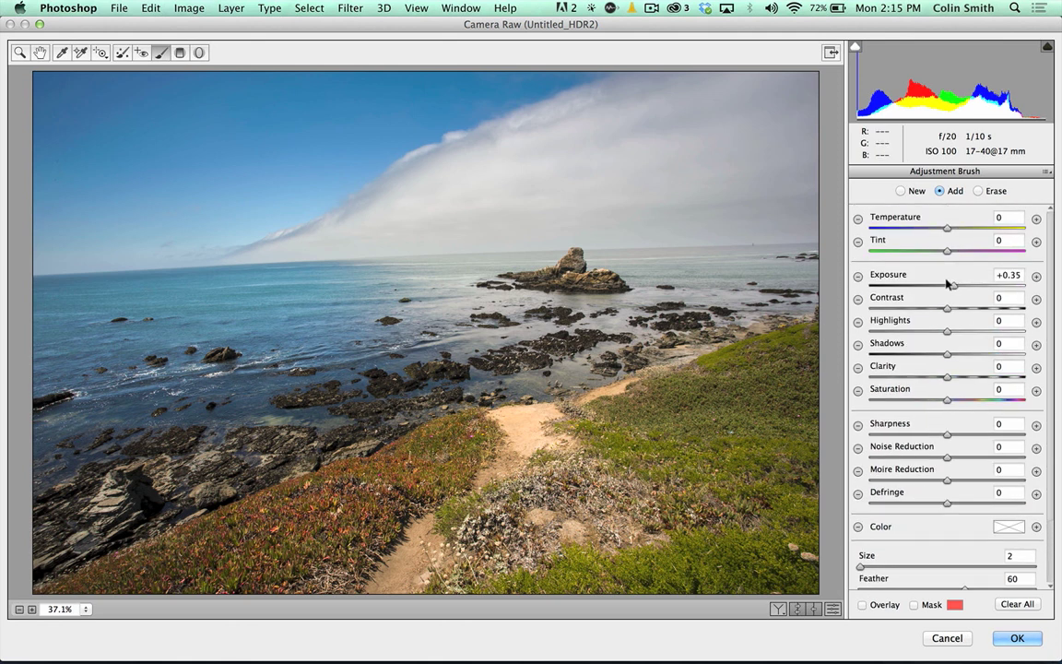
mouse_move(949, 284)
mouse_down()
mouse_move(978, 282)
mouse_move(930, 279)
mouse_move(949, 283)
mouse_up()
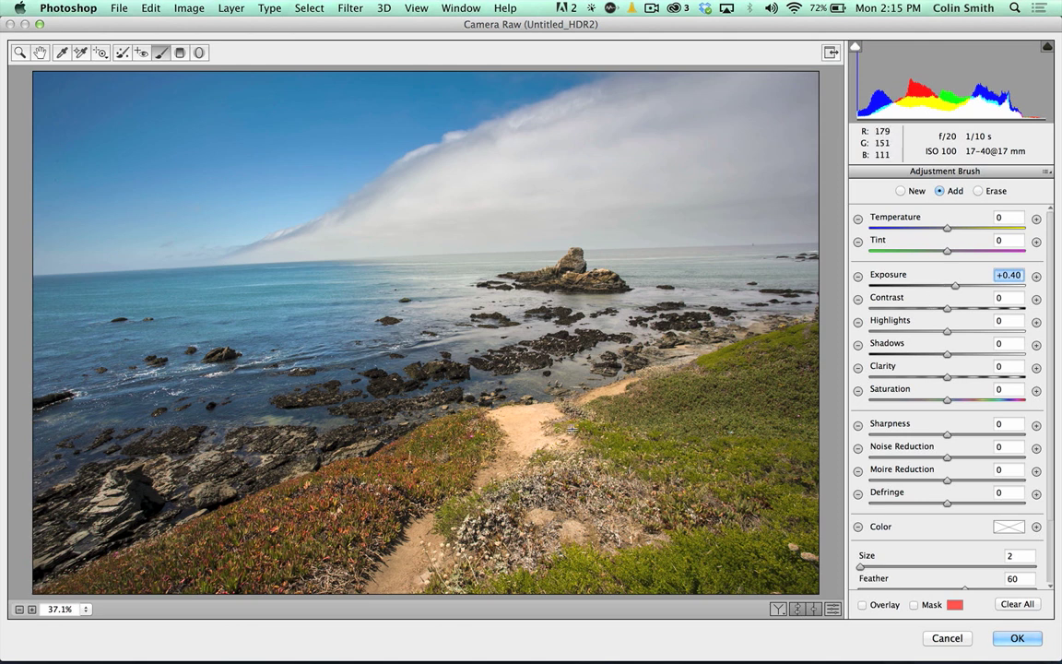
click(862, 604)
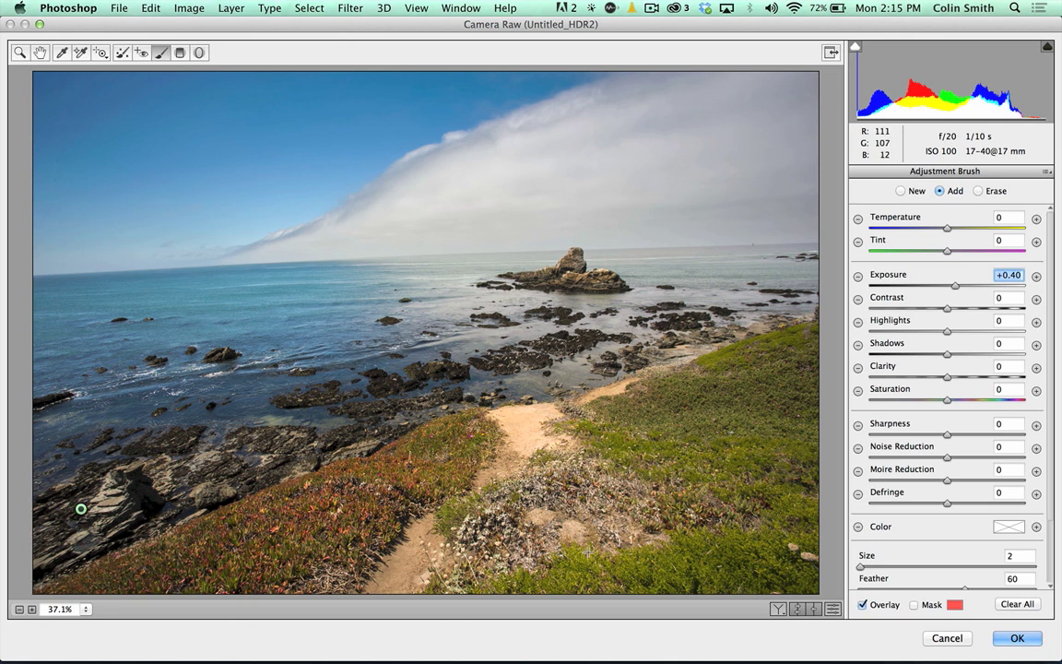
click(82, 509)
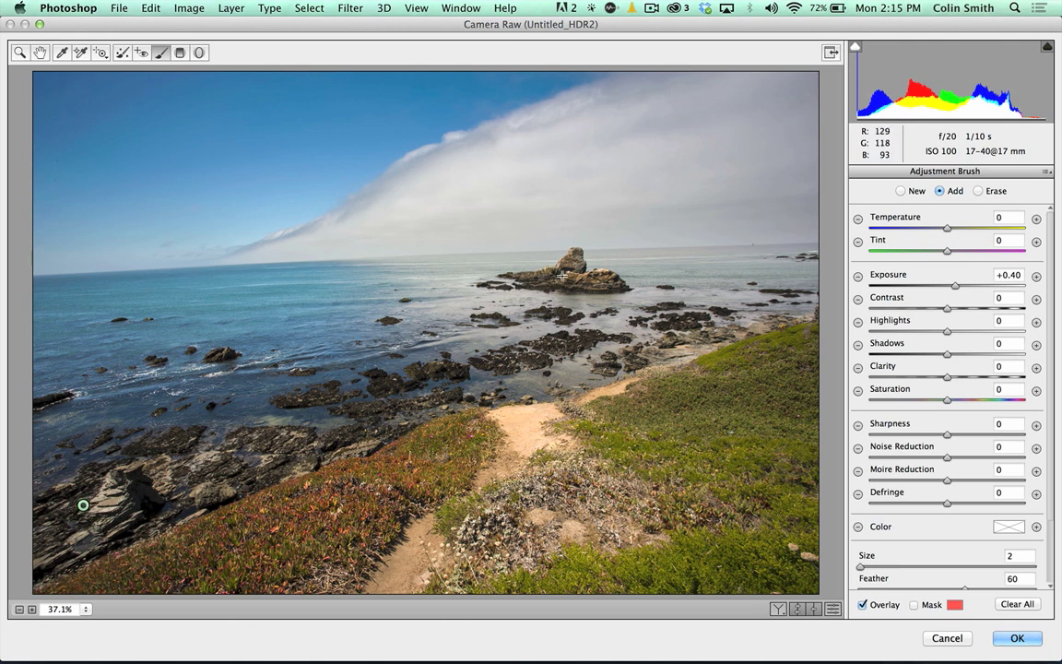
Step: Start a new brush adjustment with Exposure -0.55, brush size 14 and Flow 30
key(bracketright)
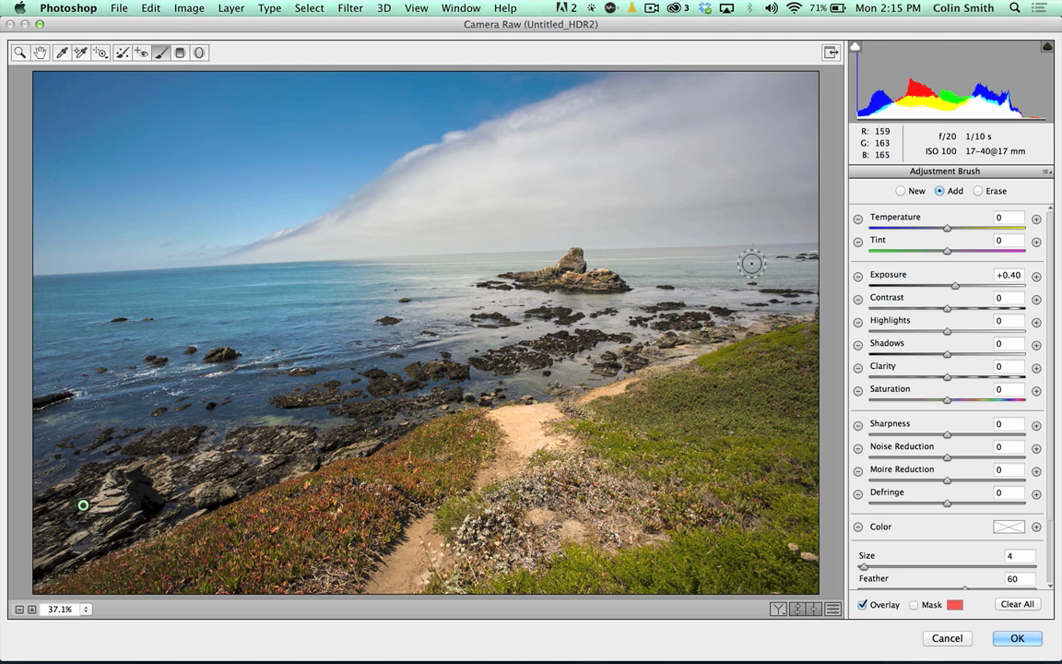
click(898, 190)
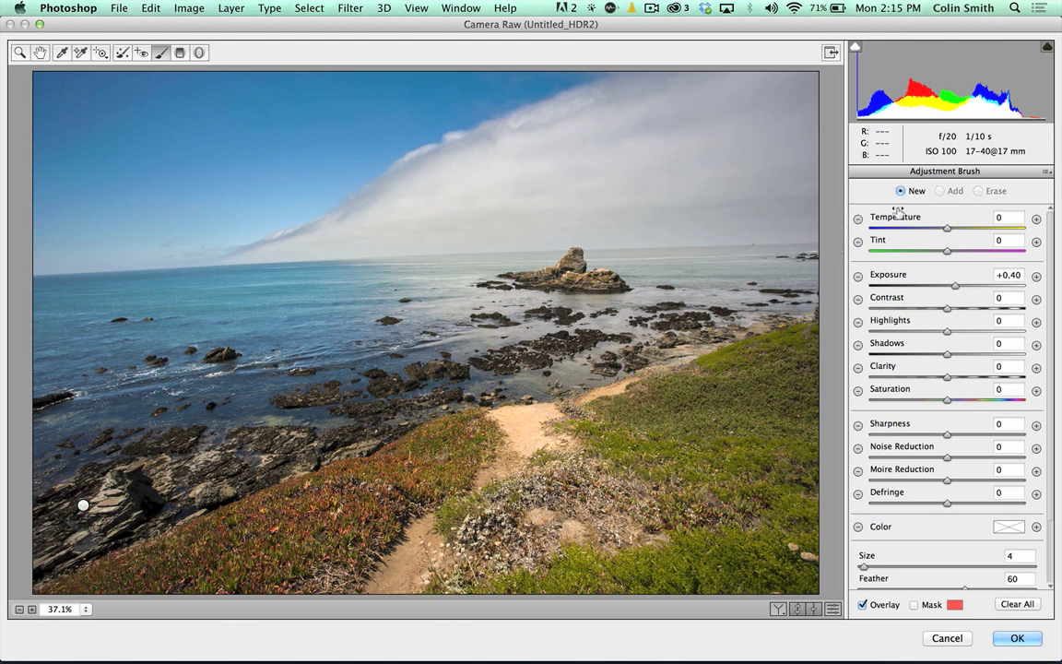
click(941, 285)
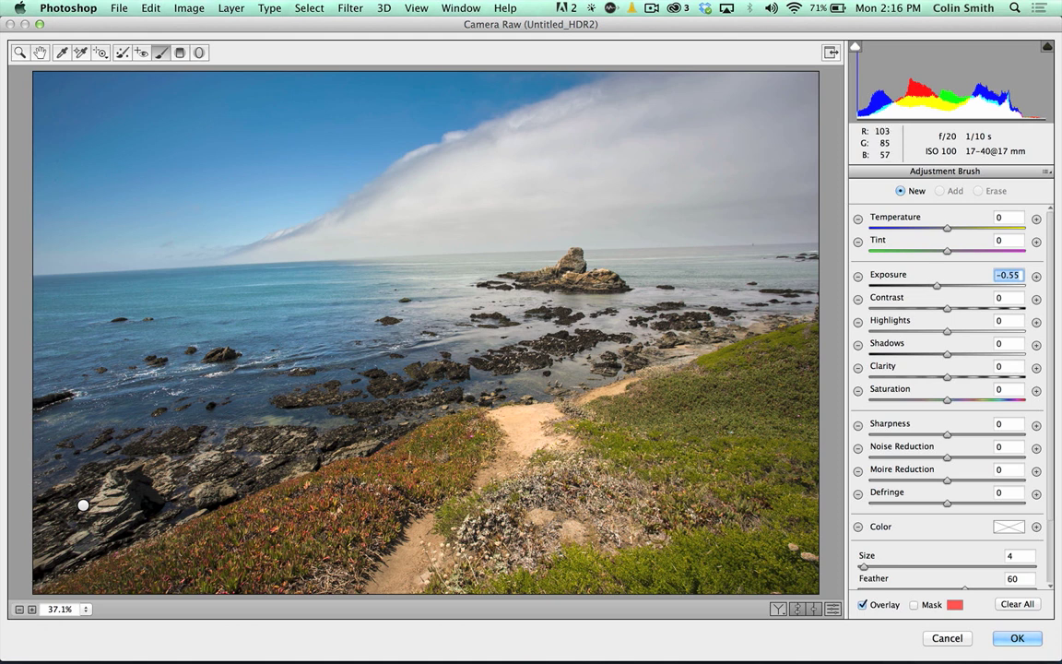
key(bracketright)
key(bracketright)
key(bracketright)
key(bracketright)
key(bracketright)
key(bracketright)
key(bracketright)
key(bracketright)
key(bracketright)
key(bracketright)
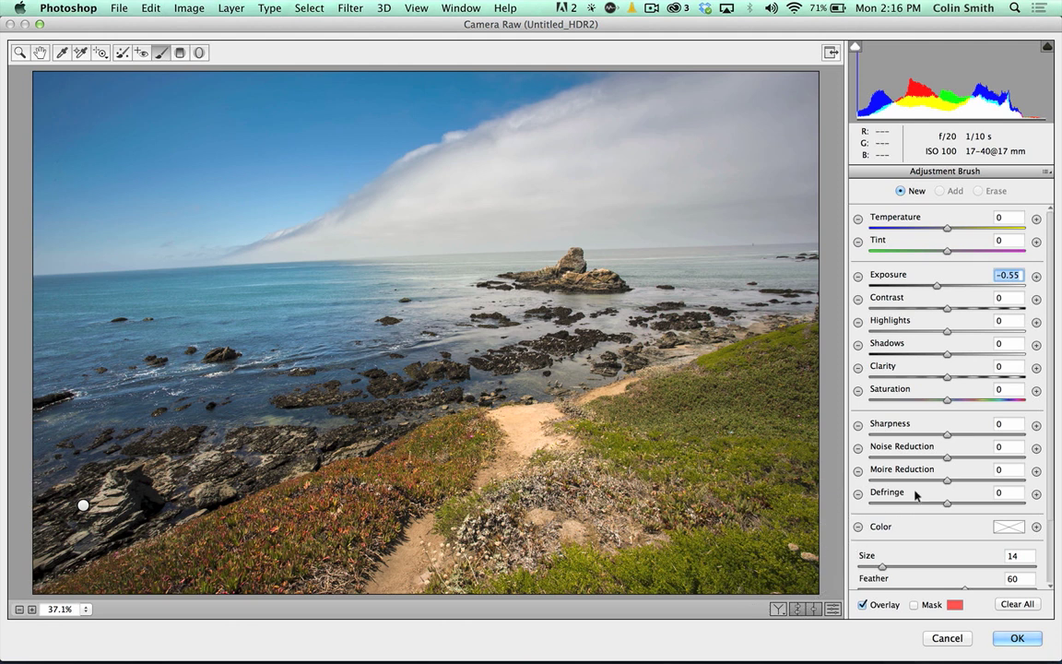
scroll(1036, 277, down, 3)
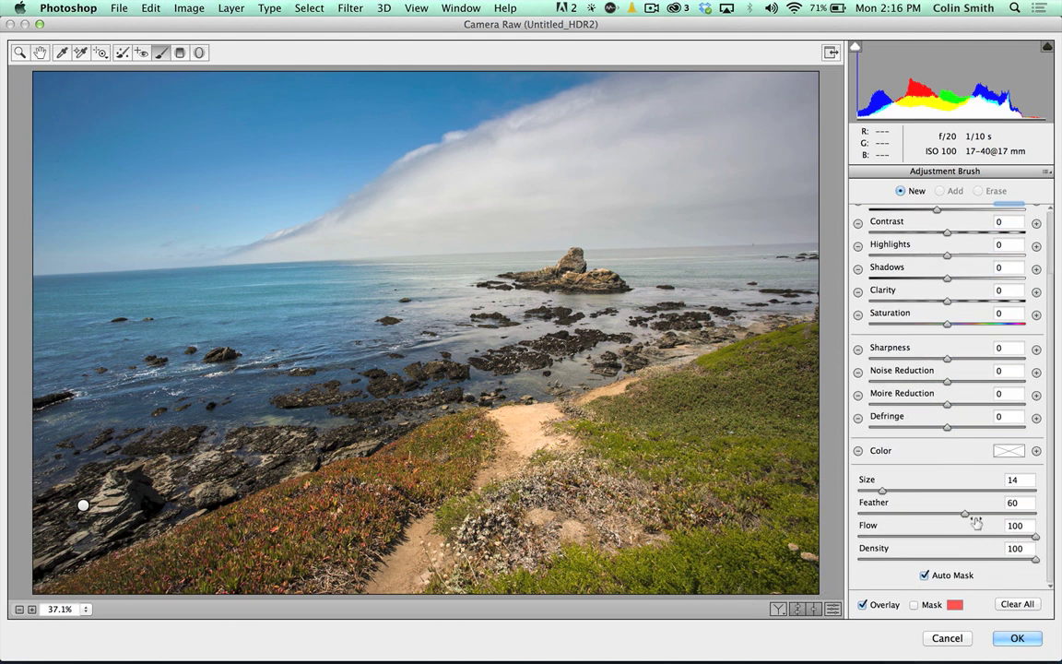
drag(1029, 537, 911, 533)
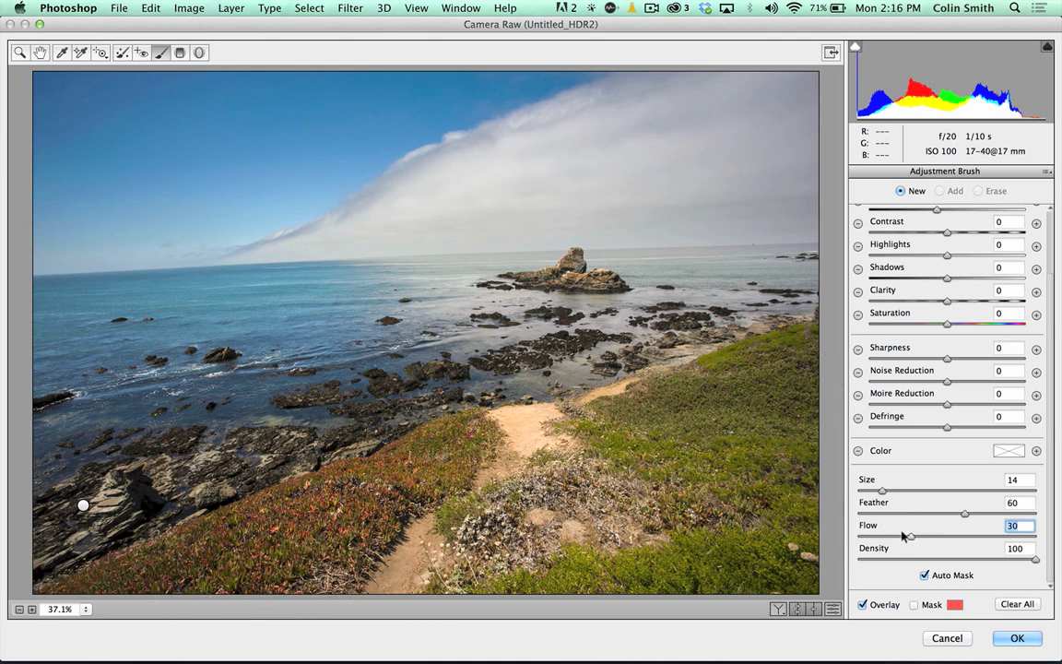
Step: Paint the Adjustment Brush over the foreground plants and lower path, and check the painted coverage with the mask overlay
drag(152, 549, 175, 530)
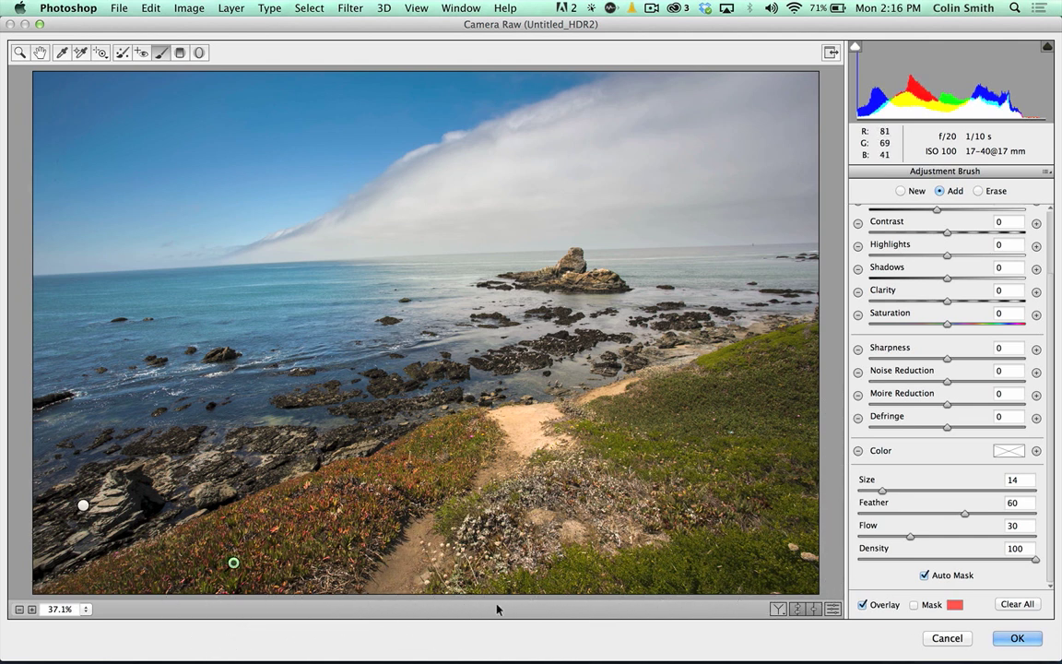
click(912, 605)
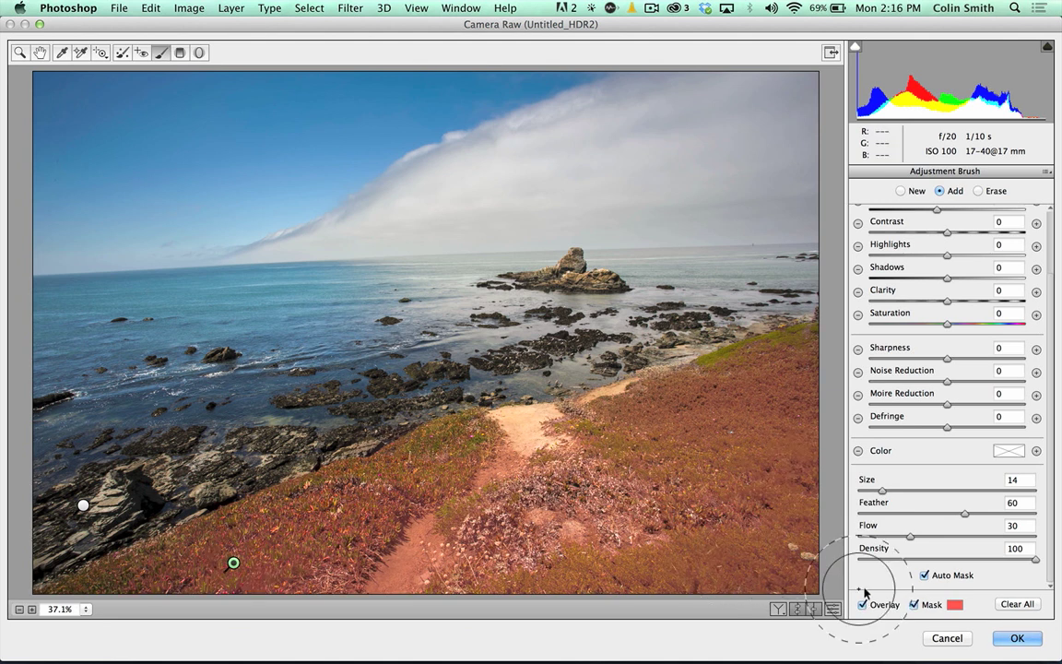
click(913, 605)
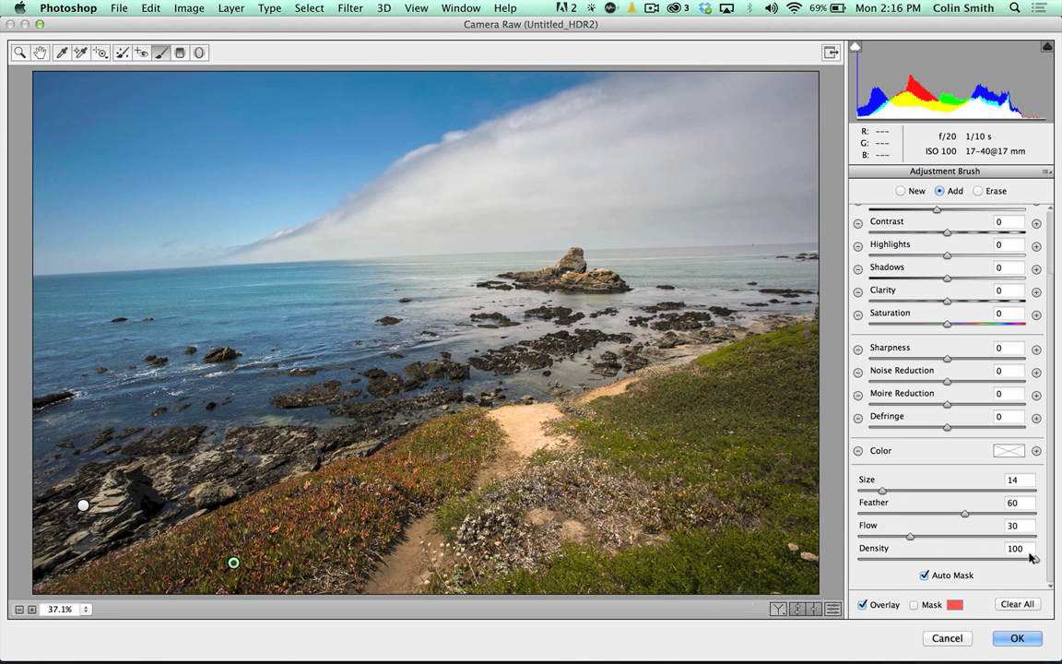
Step: Try a brush Density of 59, and set it back to 100
drag(1031, 557, 964, 554)
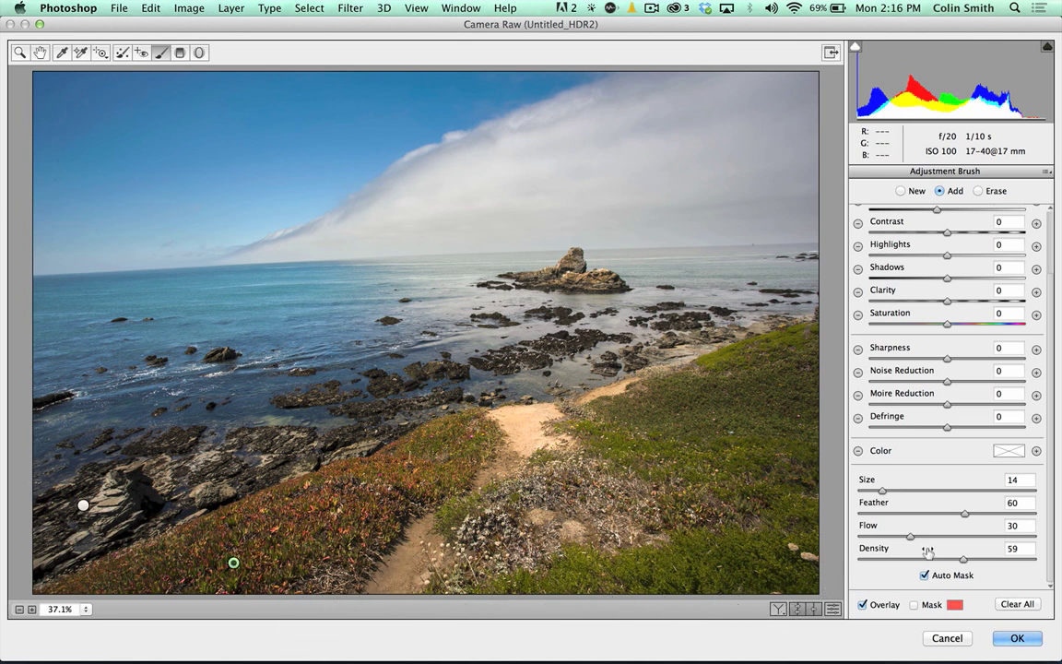
drag(958, 559, 1034, 559)
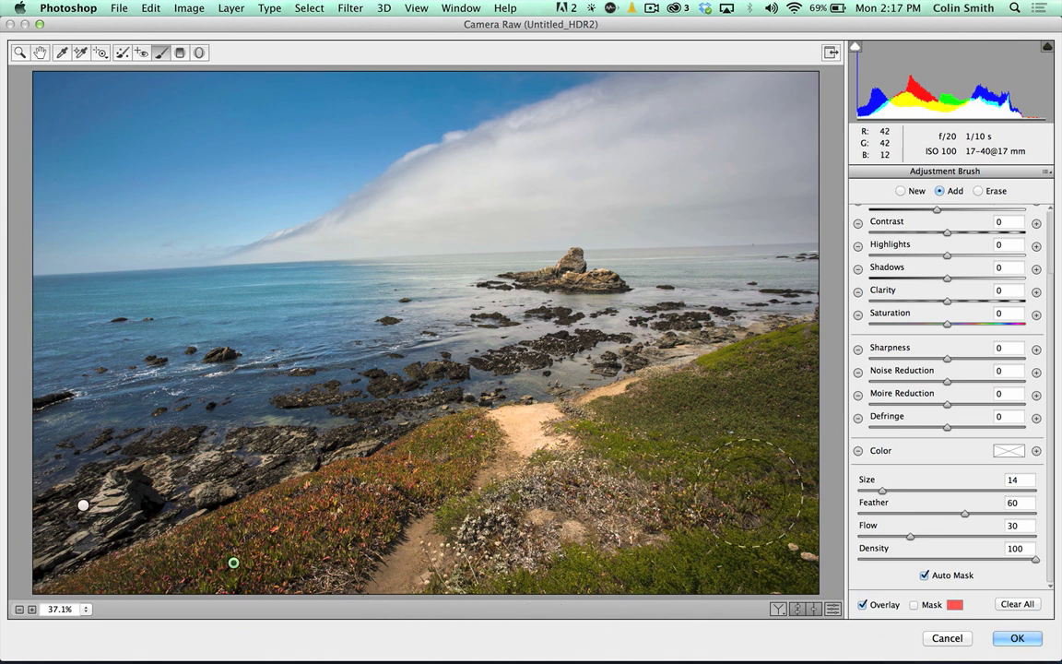
key(v)
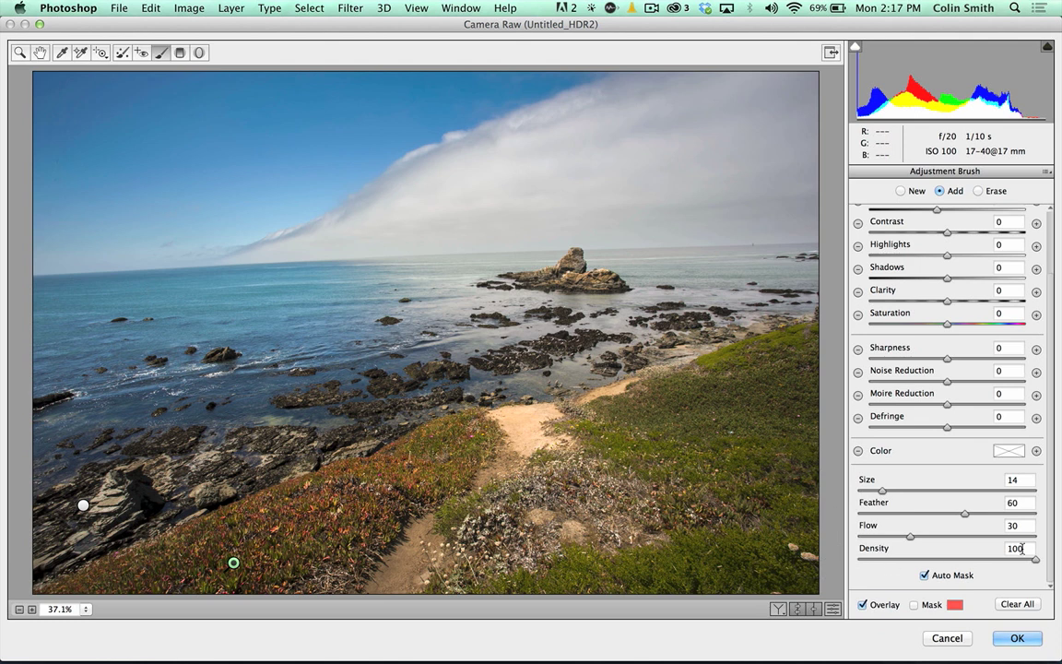
Step: Compare the toned photo with its original in side-by-side, split and swapped before/after views, and return to the single view
click(777, 608)
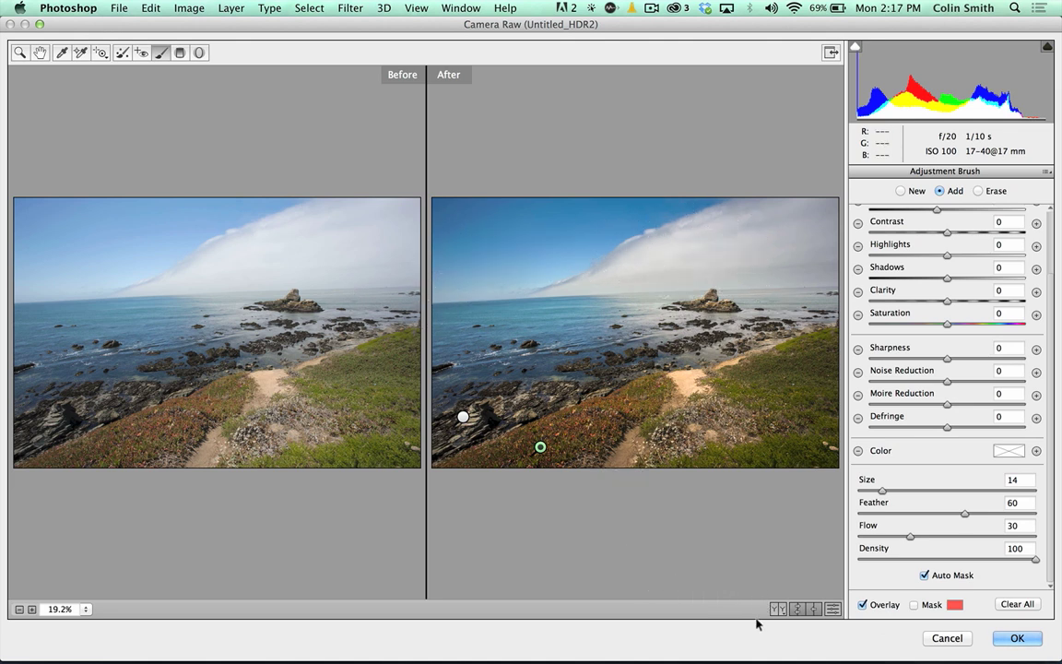
key(q)
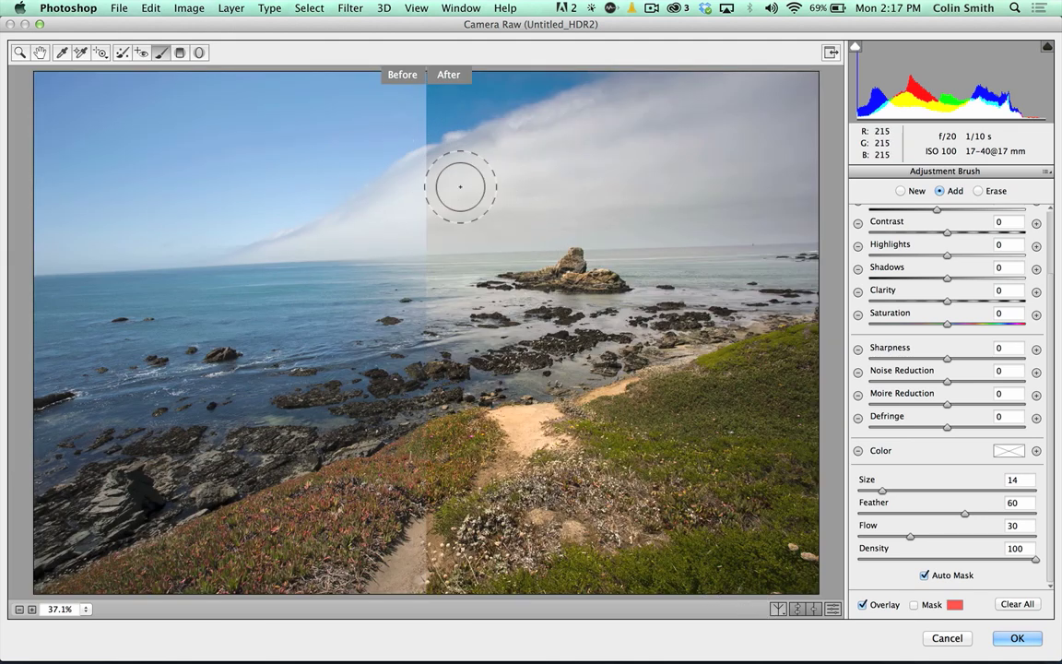
click(777, 609)
key(q)
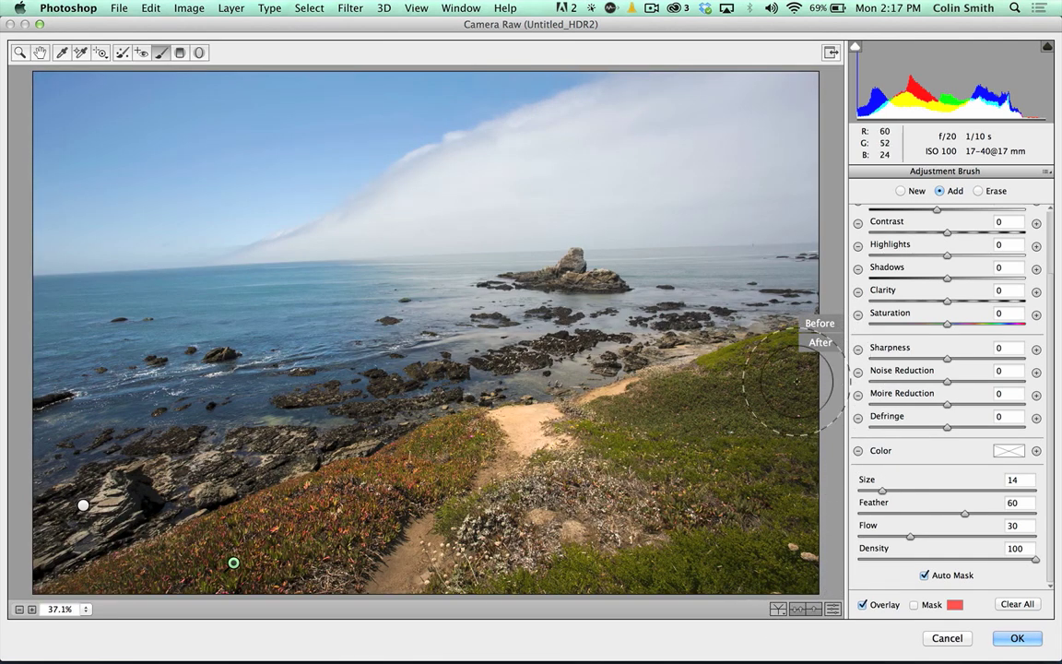
click(777, 609)
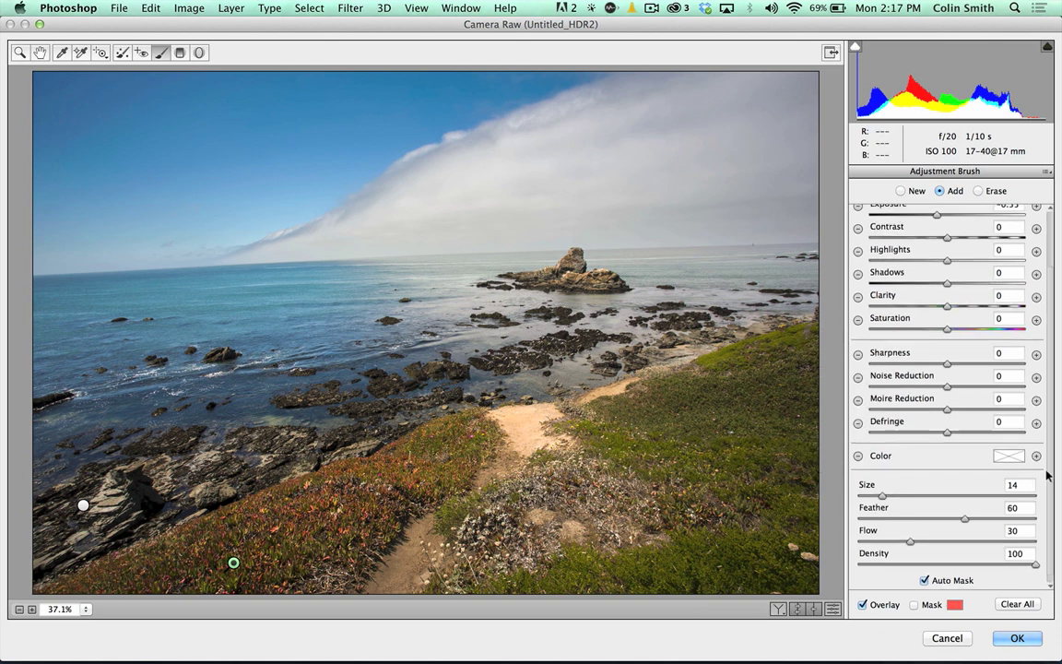
Step: Leave the Adjustment Brush, set the photo's overall Exposure to -0.40 and apply the Camera Raw filter
scroll(1051, 443, up, 3)
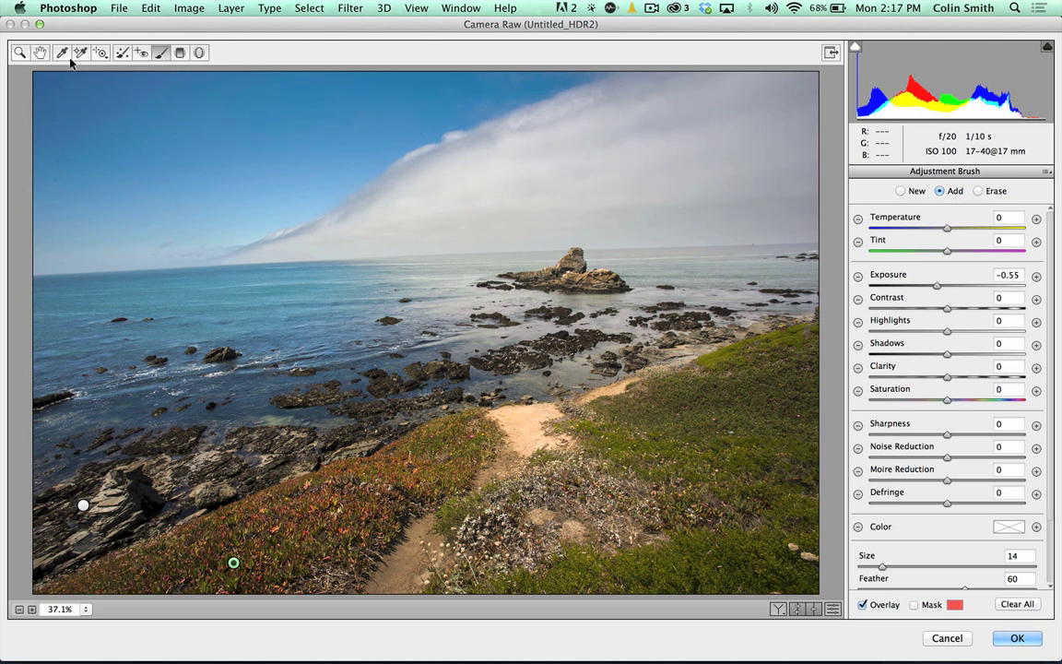
click(41, 52)
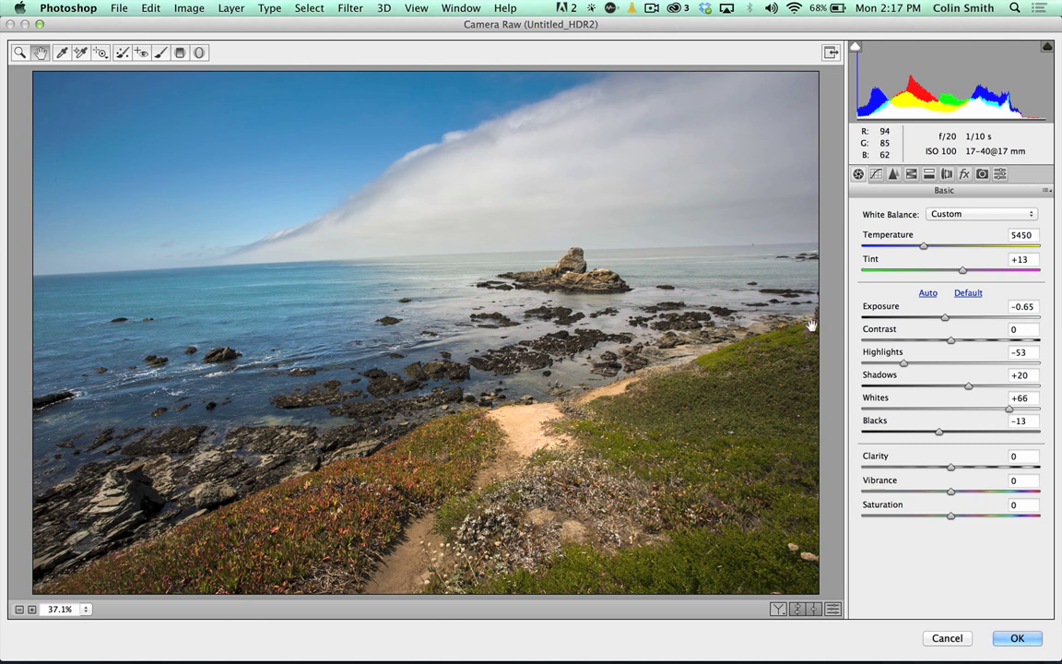
drag(940, 318, 943, 316)
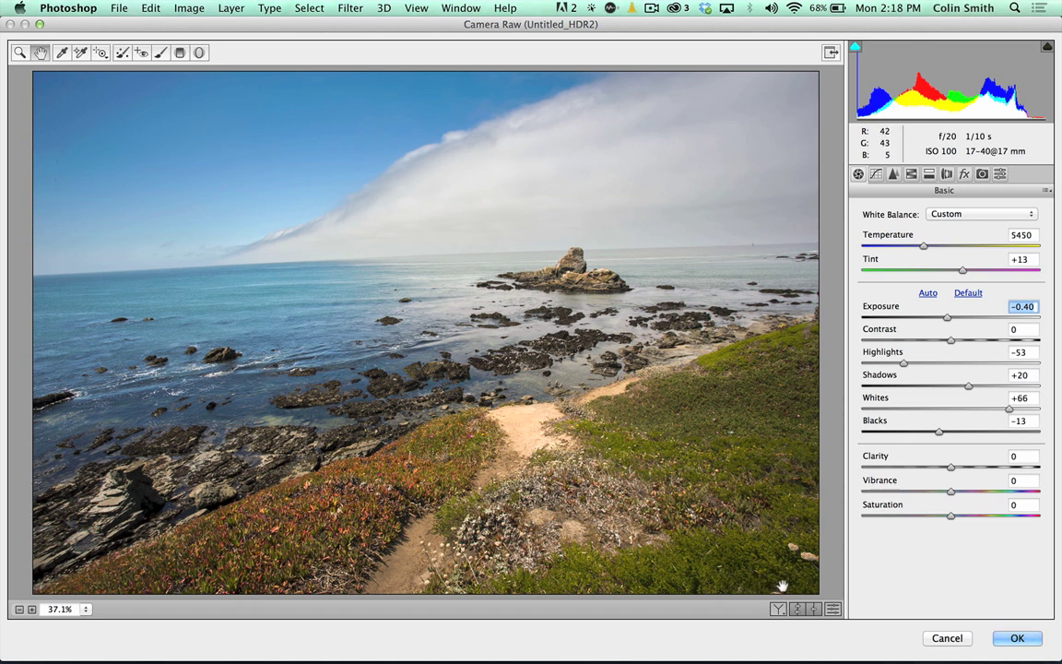
click(1010, 633)
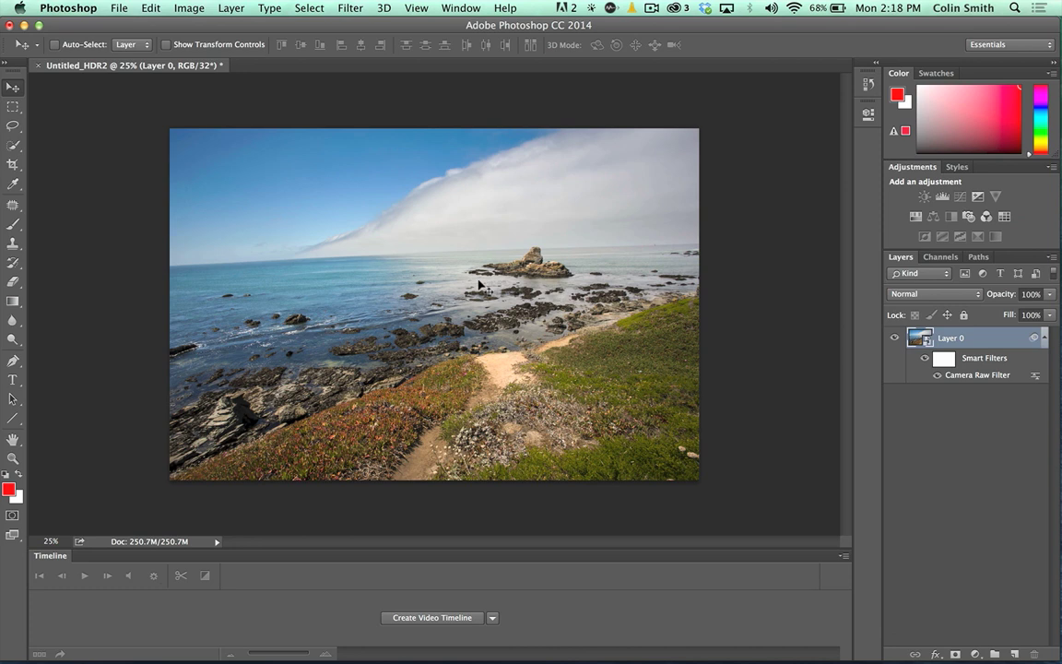
Step: Close the Timeline tab group and fit the image to the enlarged document window
key(super+0)
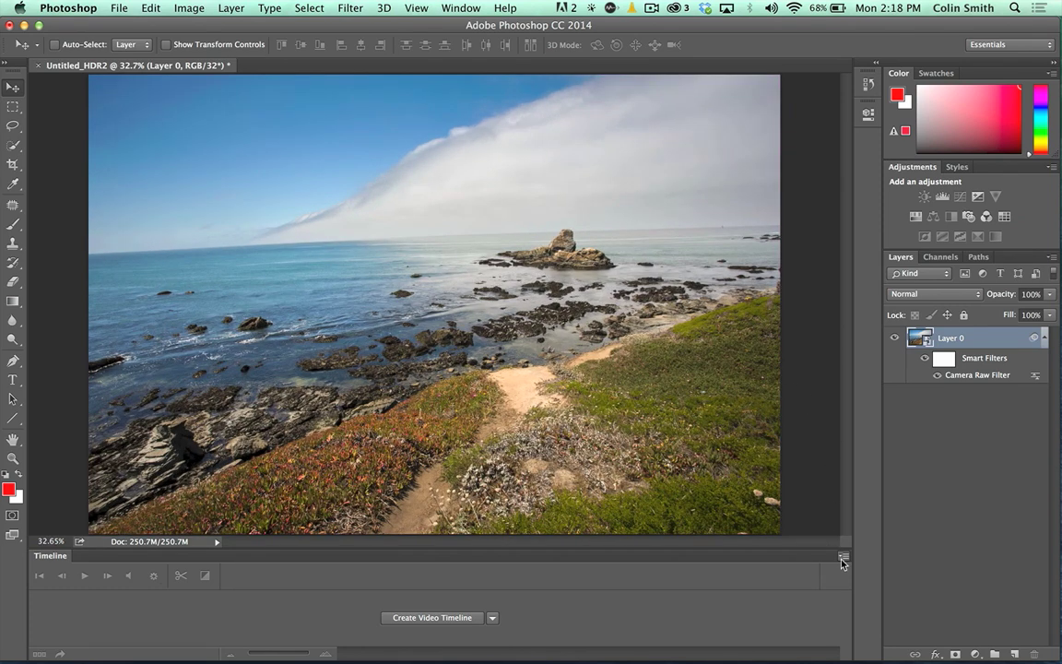
click(842, 559)
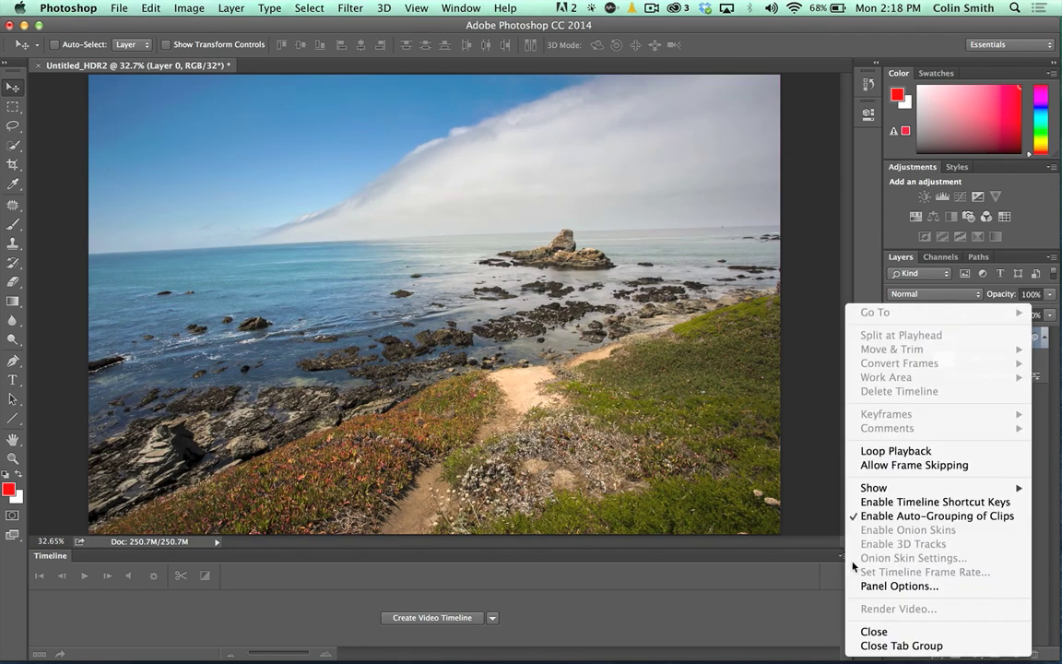
click(888, 646)
key(super+0)
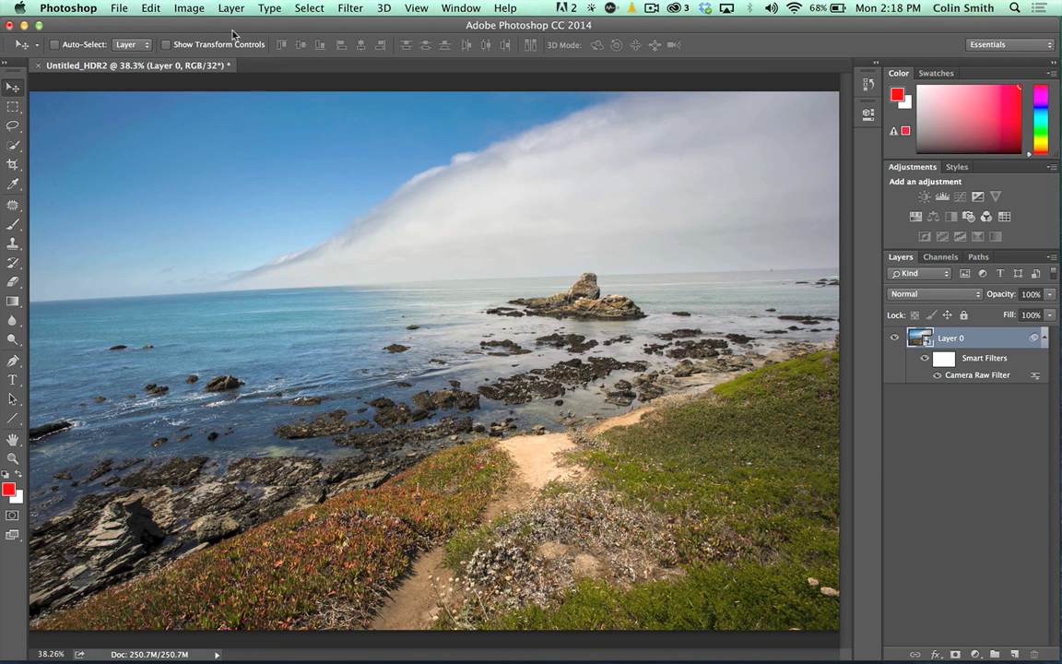
Step: Convert the HDR document to 8 Bits/Channel, merging its layers
click(143, 8)
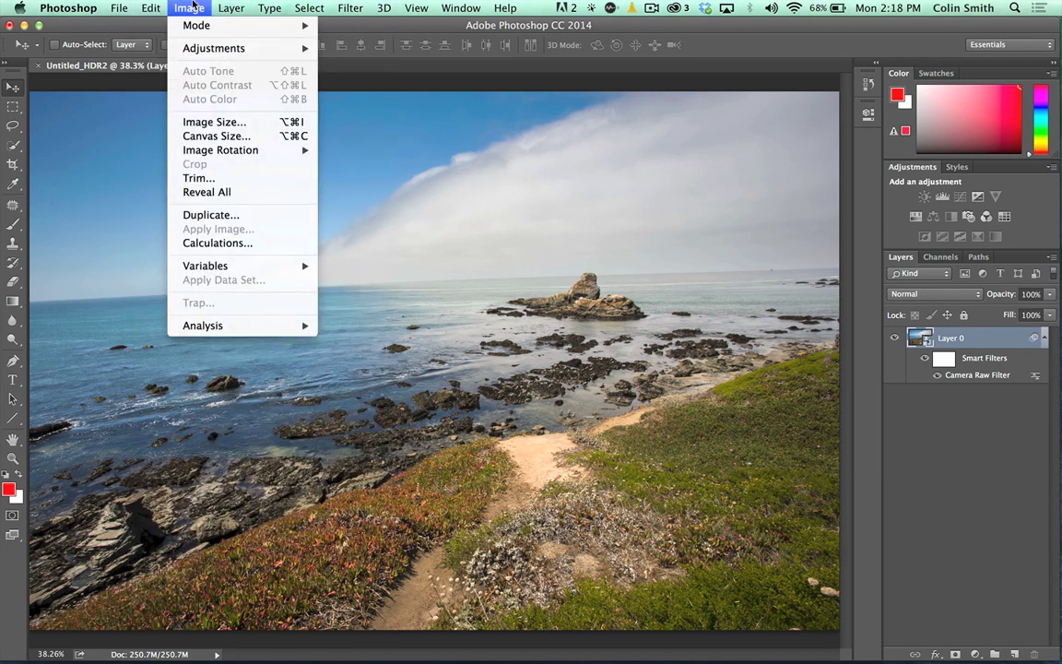
mouse_move(196, 25)
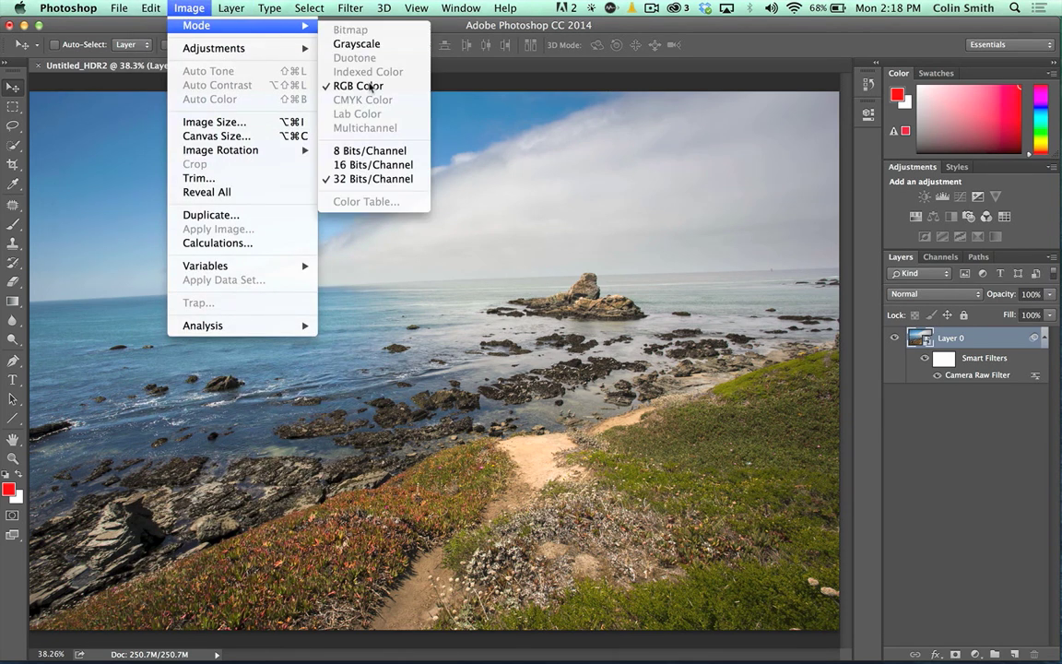
click(377, 149)
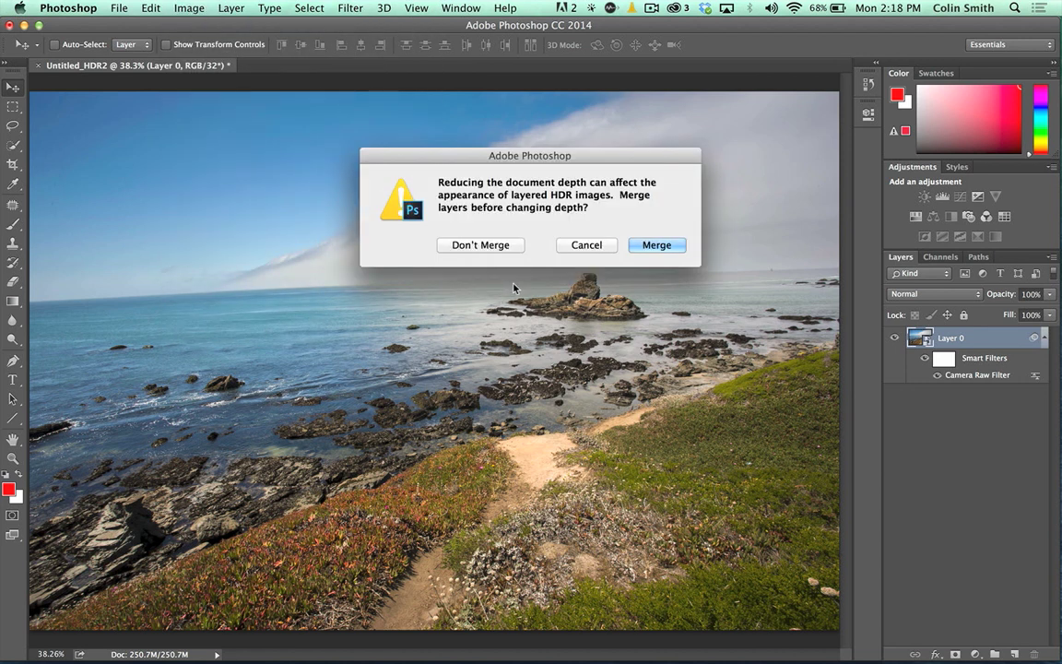
click(668, 243)
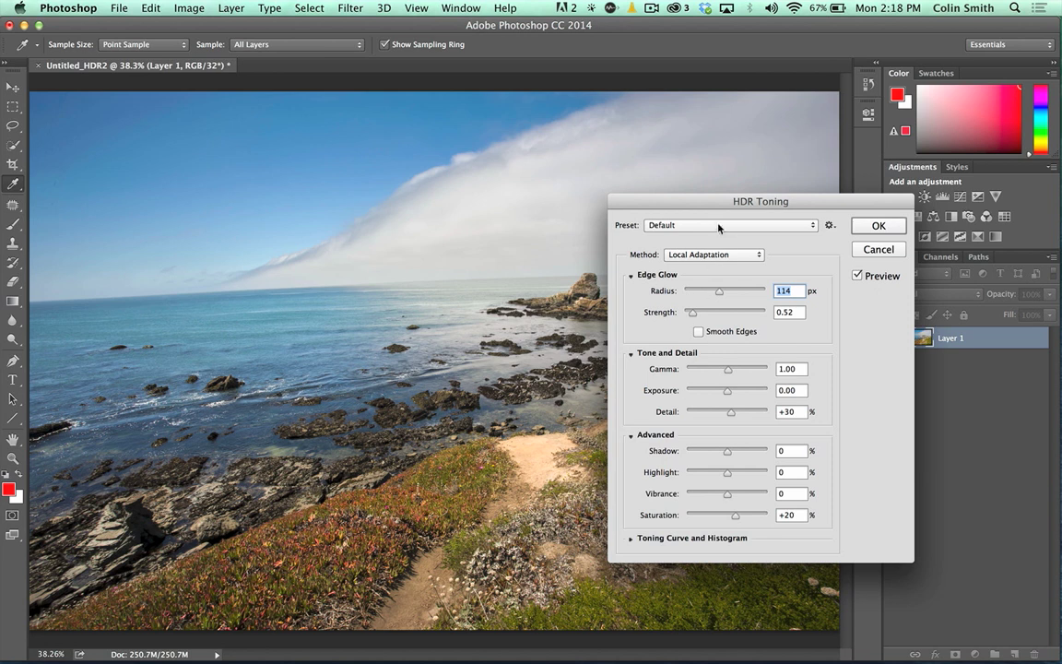
Step: Apply HDR Toning with the Exposure and Gamma method, keeping Exposure 0.00 and Gamma 1.00
drag(694, 203, 805, 118)
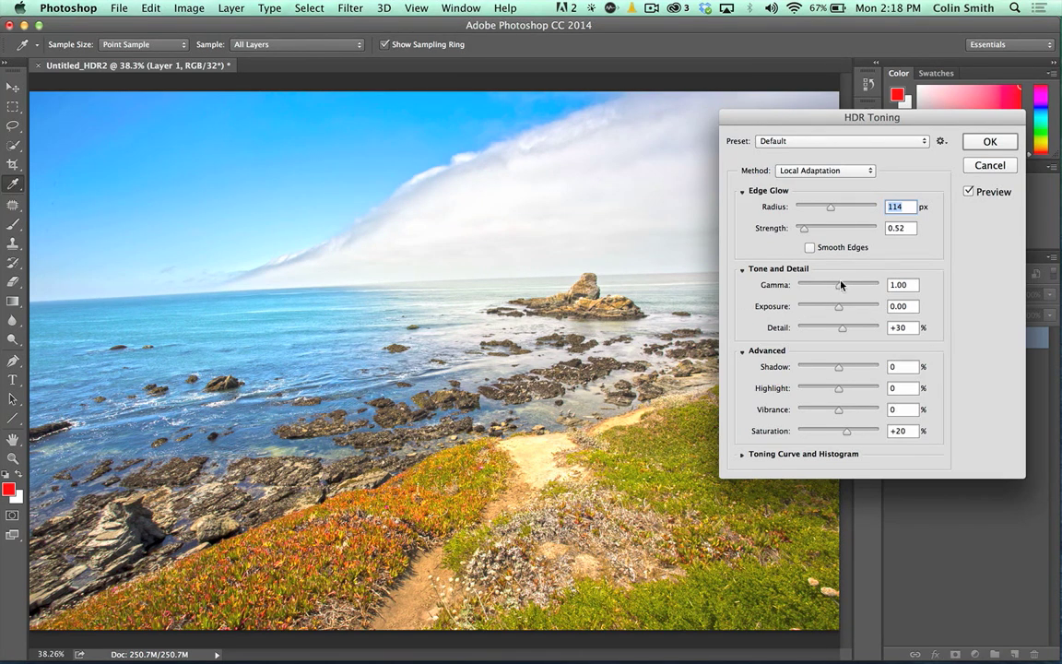
mouse_move(840, 284)
mouse_down()
mouse_move(831, 287)
mouse_move(841, 289)
mouse_up()
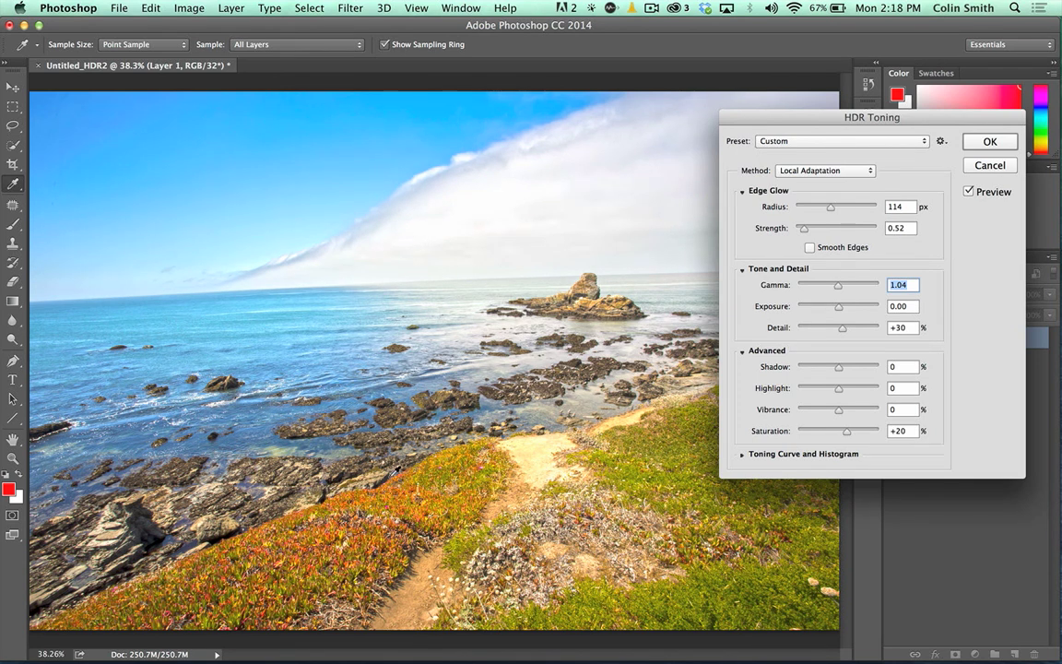
click(805, 171)
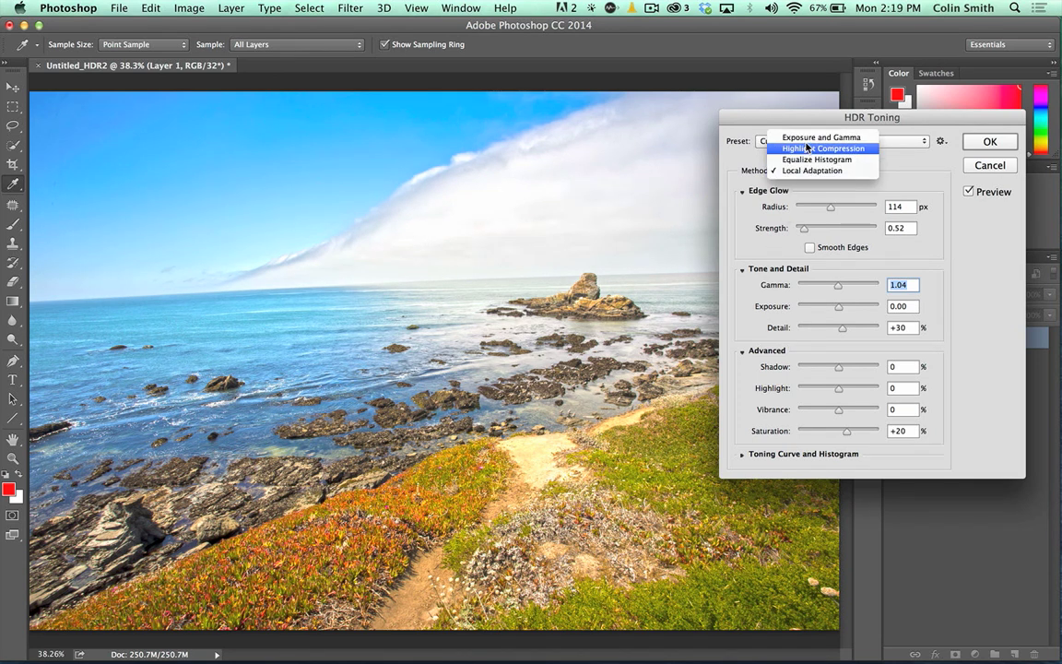
click(729, 135)
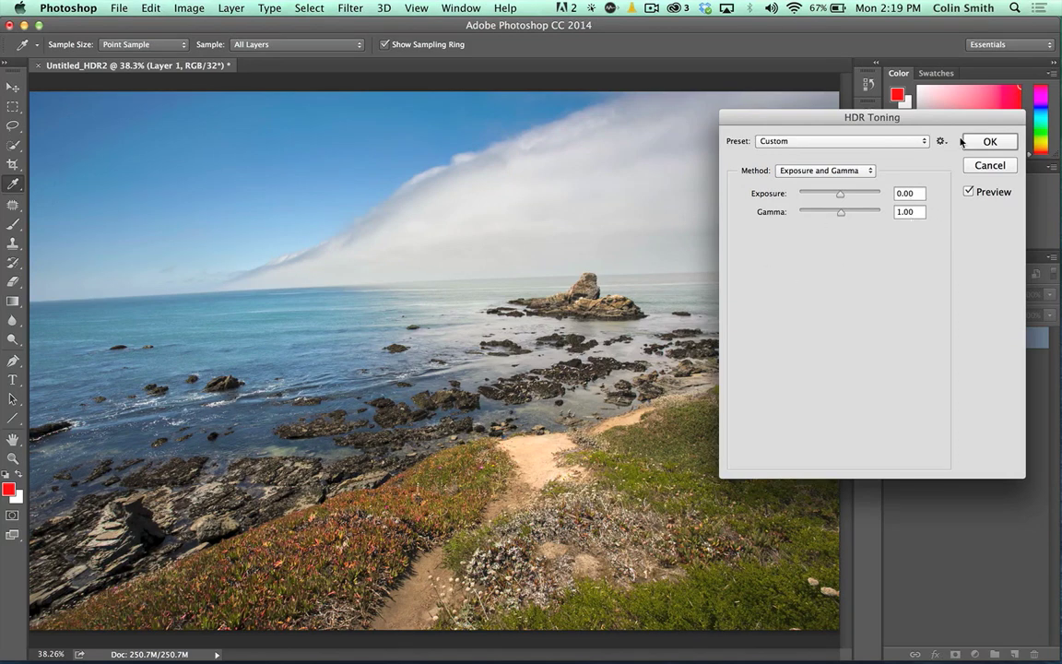
click(989, 143)
key(v)
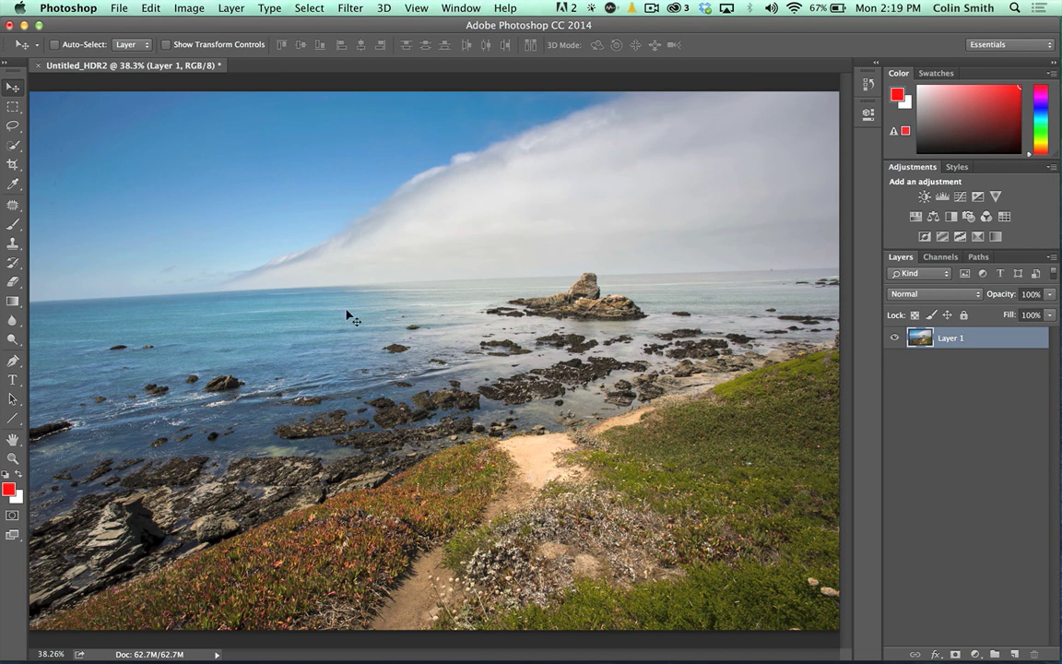
Step: Try levelling the horizon by rotating the photo with the Crop tool, apply the crop and undo it
click(12, 164)
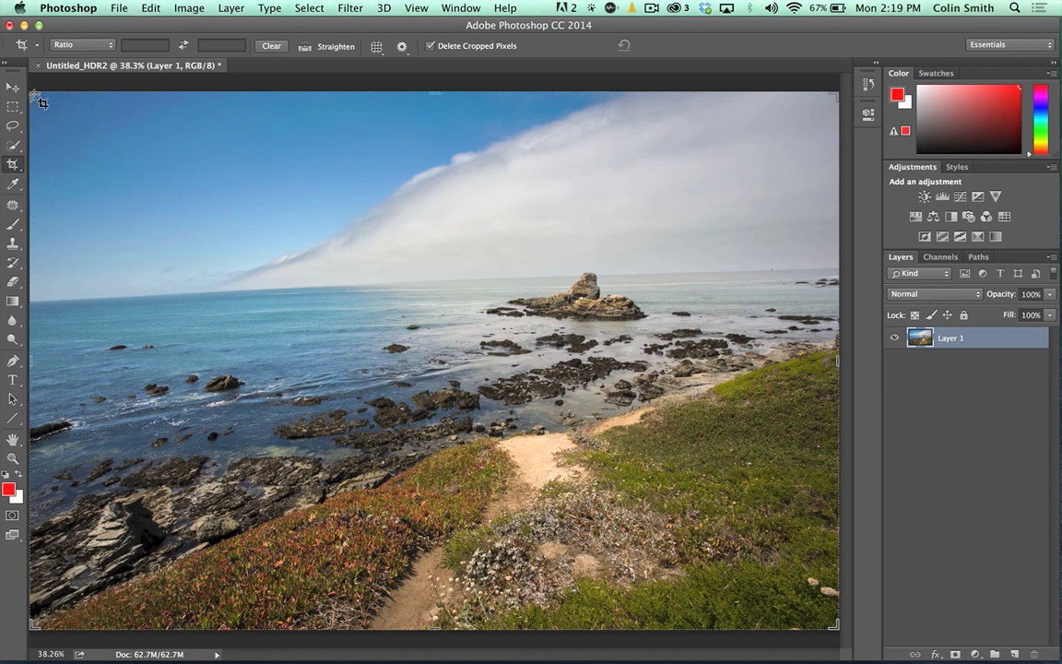
drag(40, 101, 42, 67)
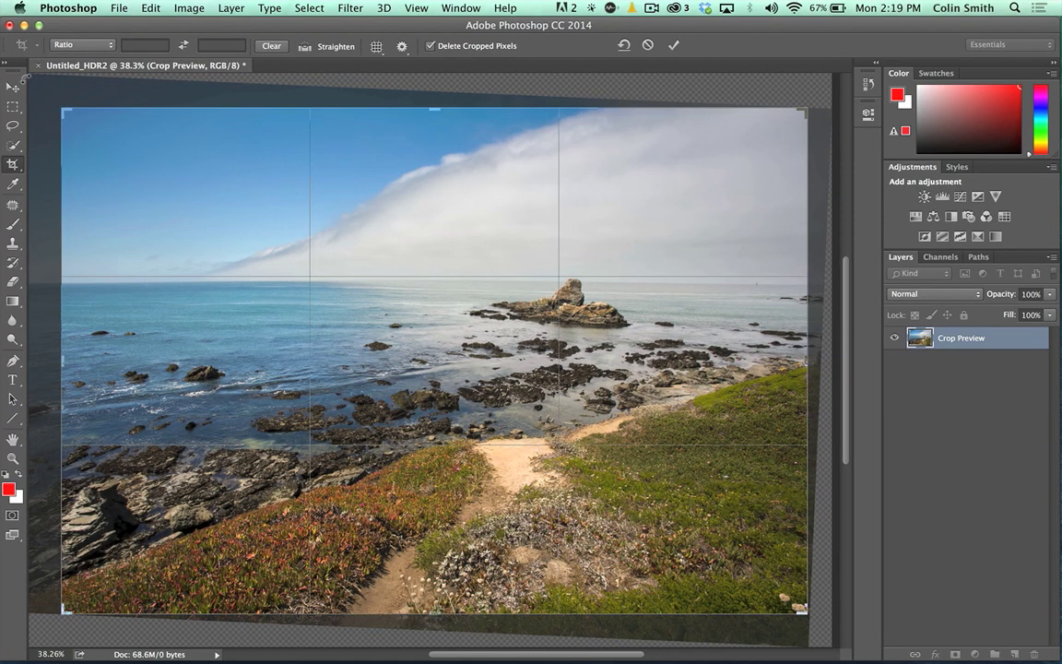
key(Return)
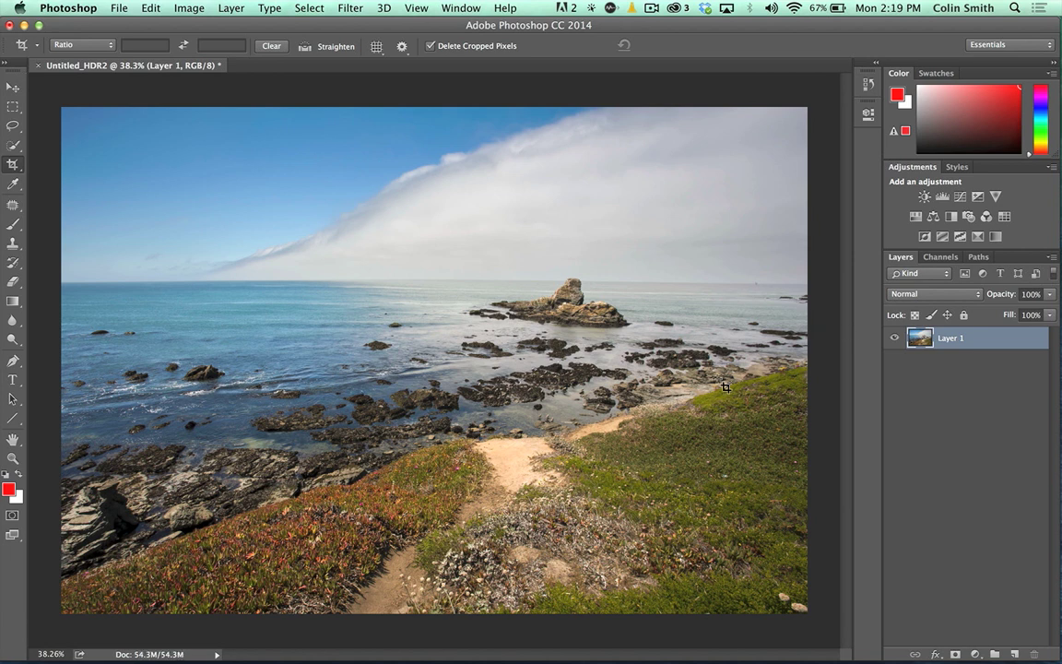
key(super+z)
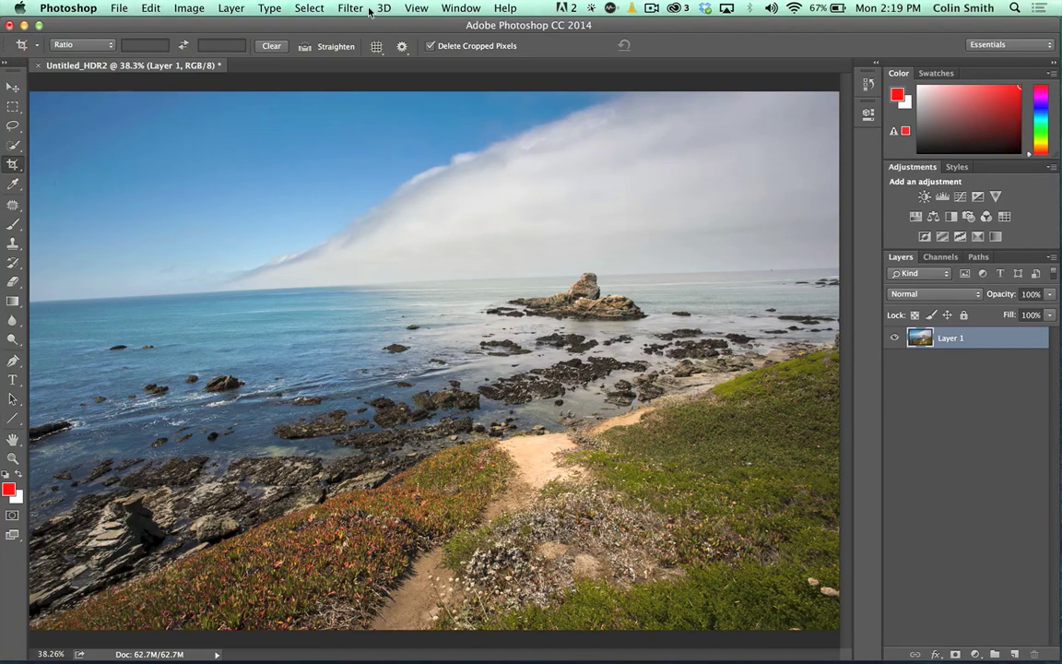
Step: Try straightening the photo with a line along the horizon, apply the crop and undo it
click(330, 52)
drag(35, 281, 802, 289)
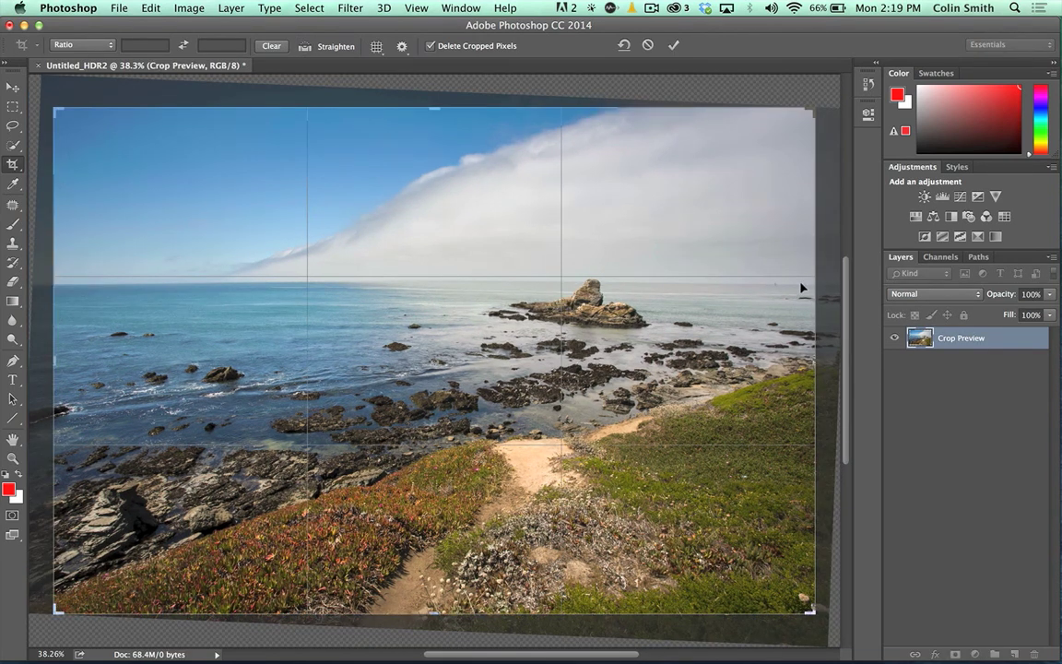
key(Return)
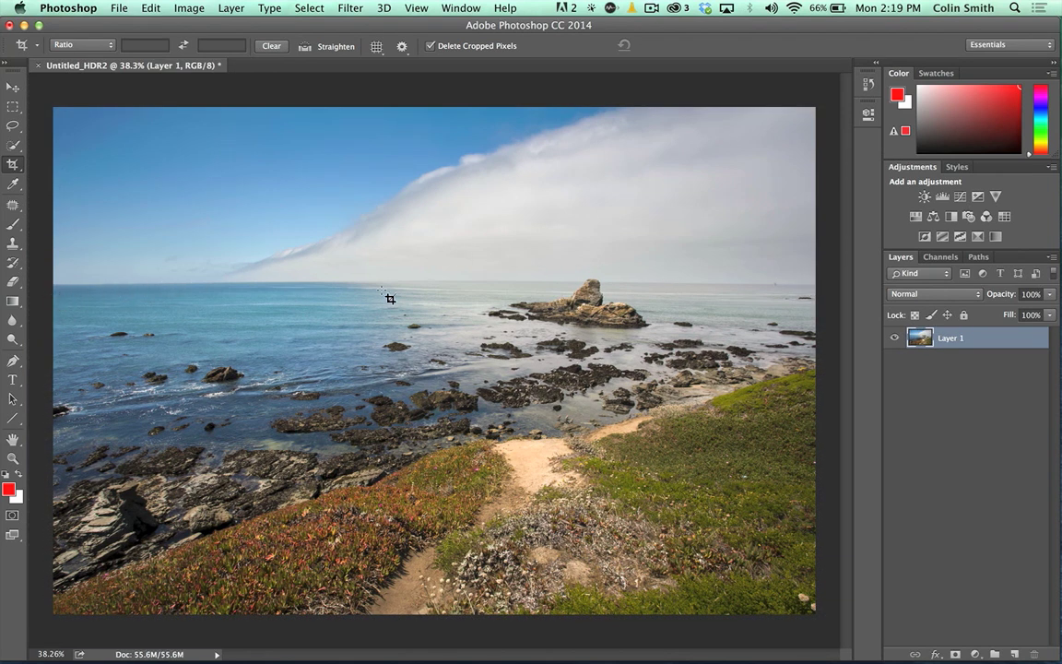
key(super+z)
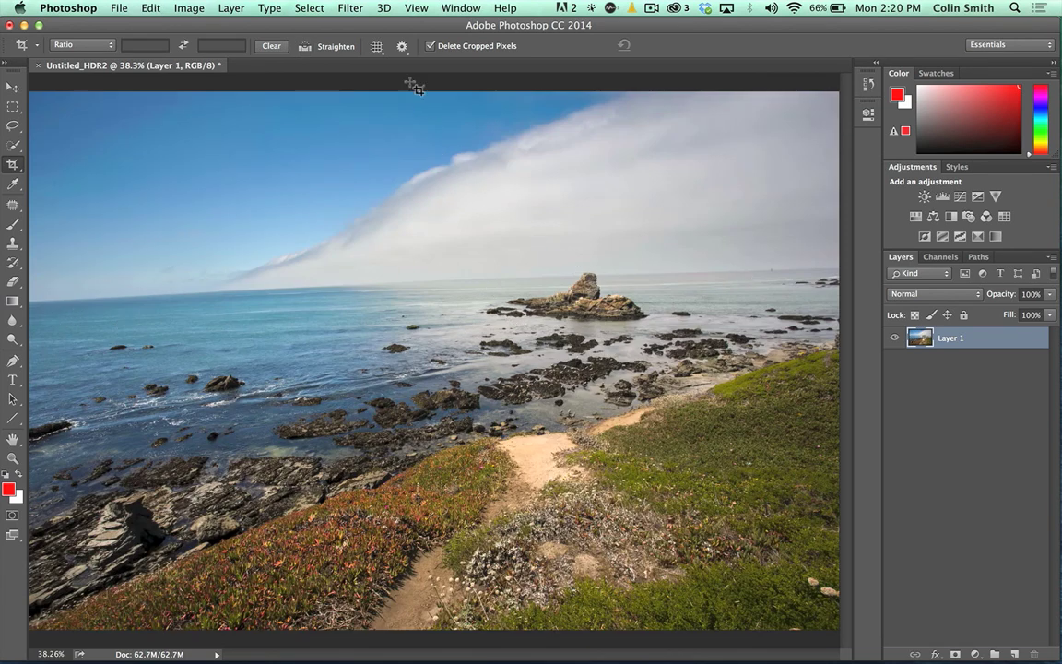
Step: Open the Lens Correction filter on the photo, show the alignment grid and bring up the custom correction settings
click(351, 7)
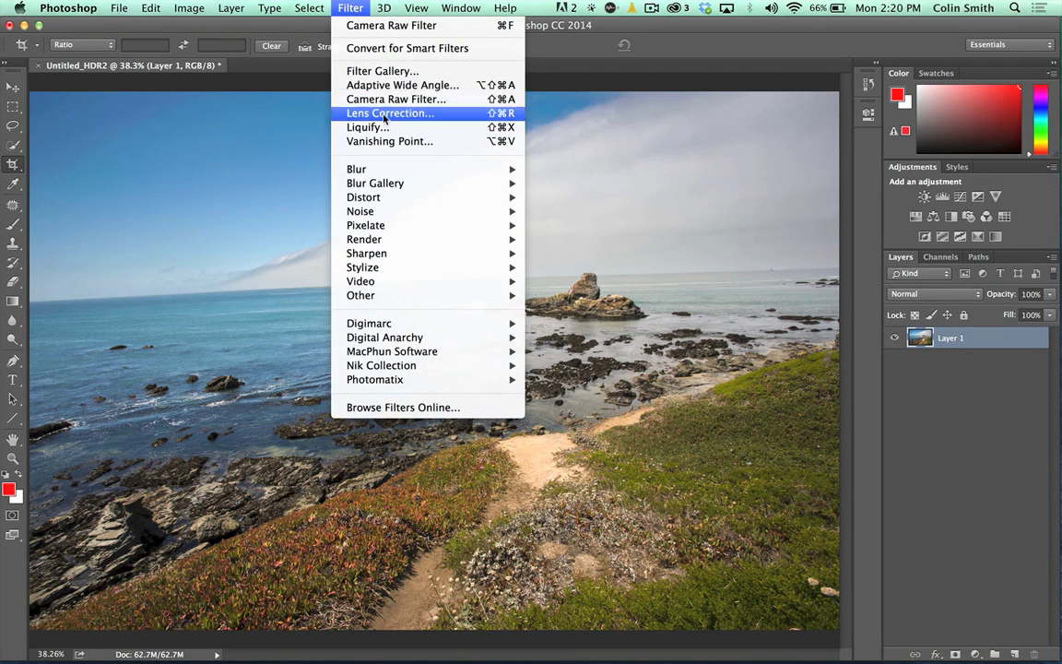
click(350, 112)
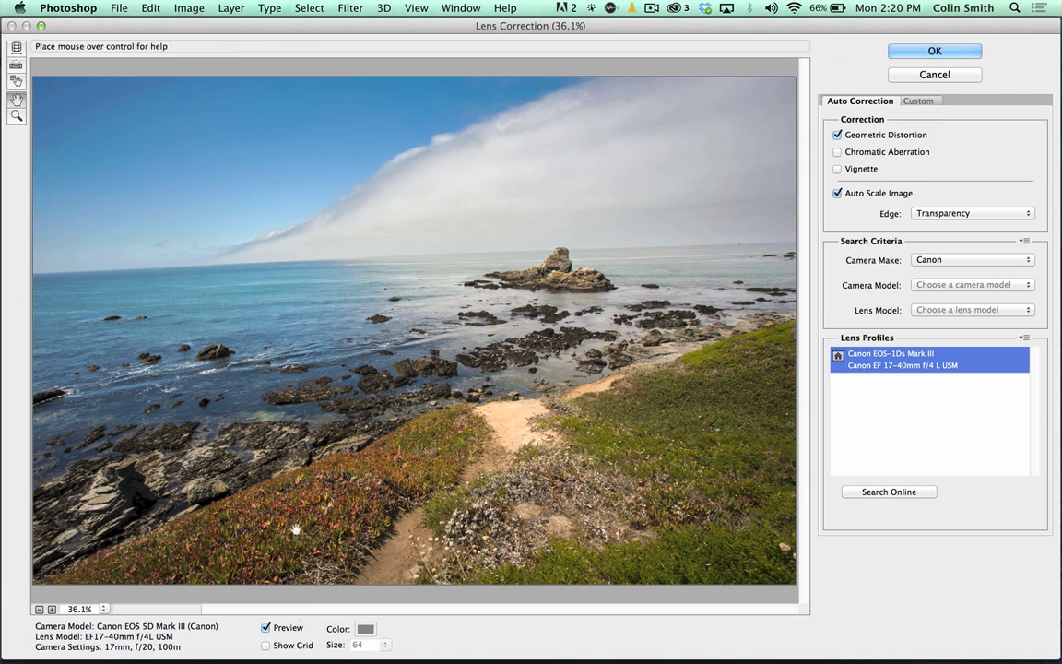
click(265, 645)
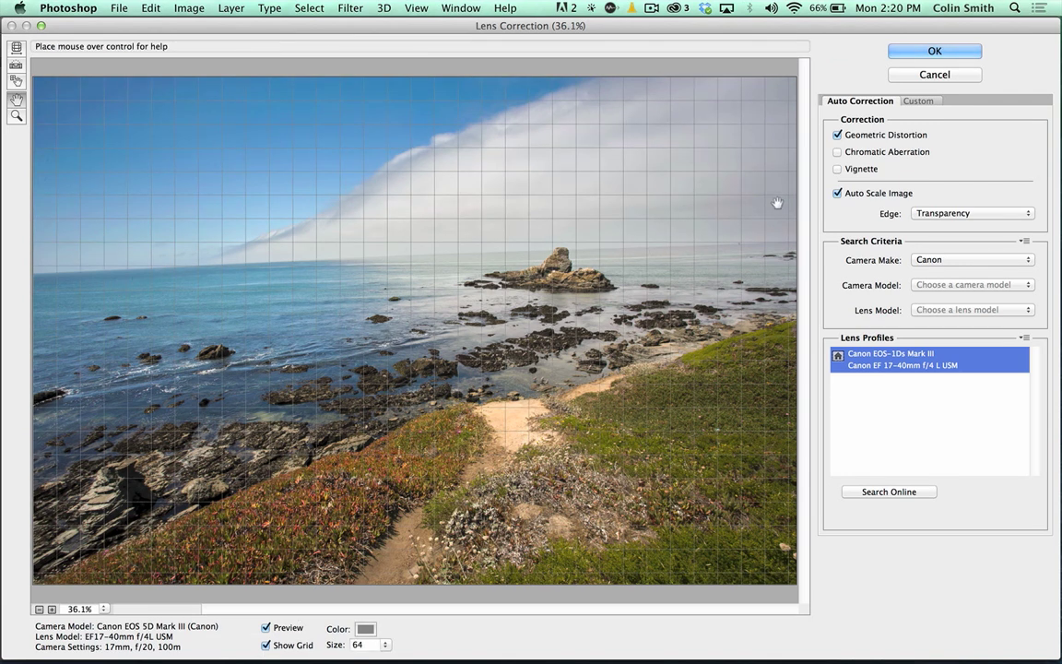
click(920, 102)
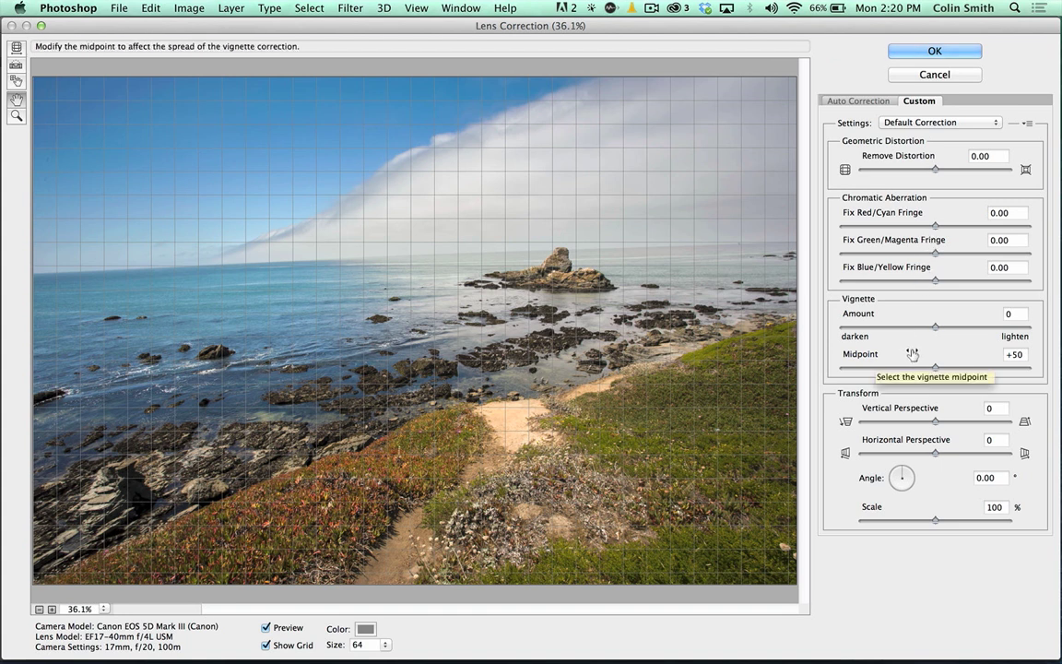
Step: Level the photo with the Straighten tool by tracing a line along the sea horizon, giving an angle of 2.14°
drag(902, 472, 898, 470)
key(a)
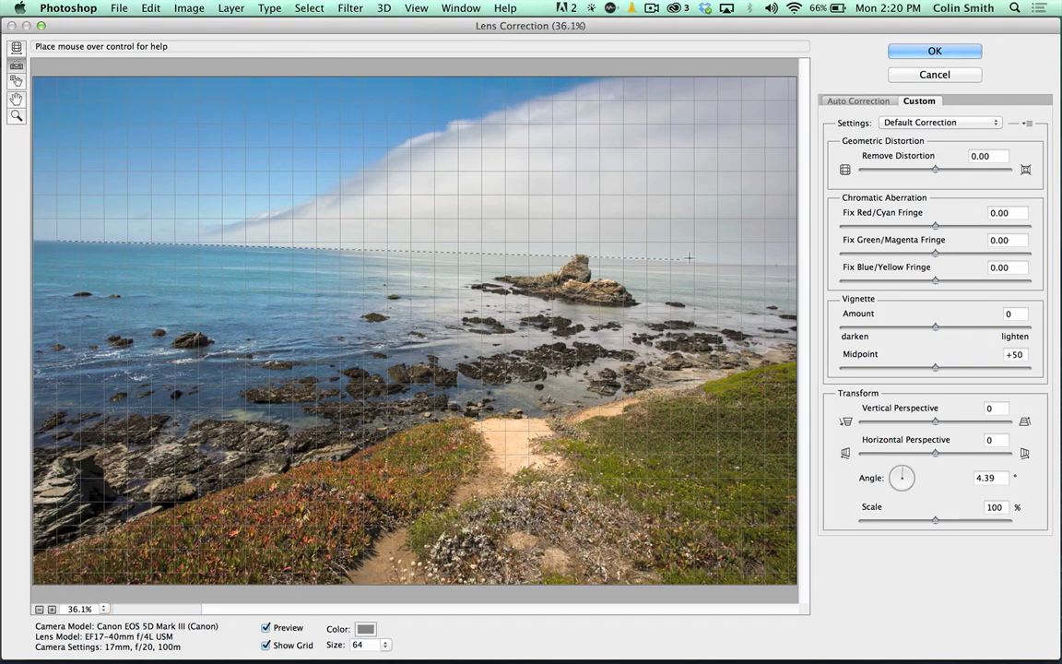
drag(754, 268, 754, 268)
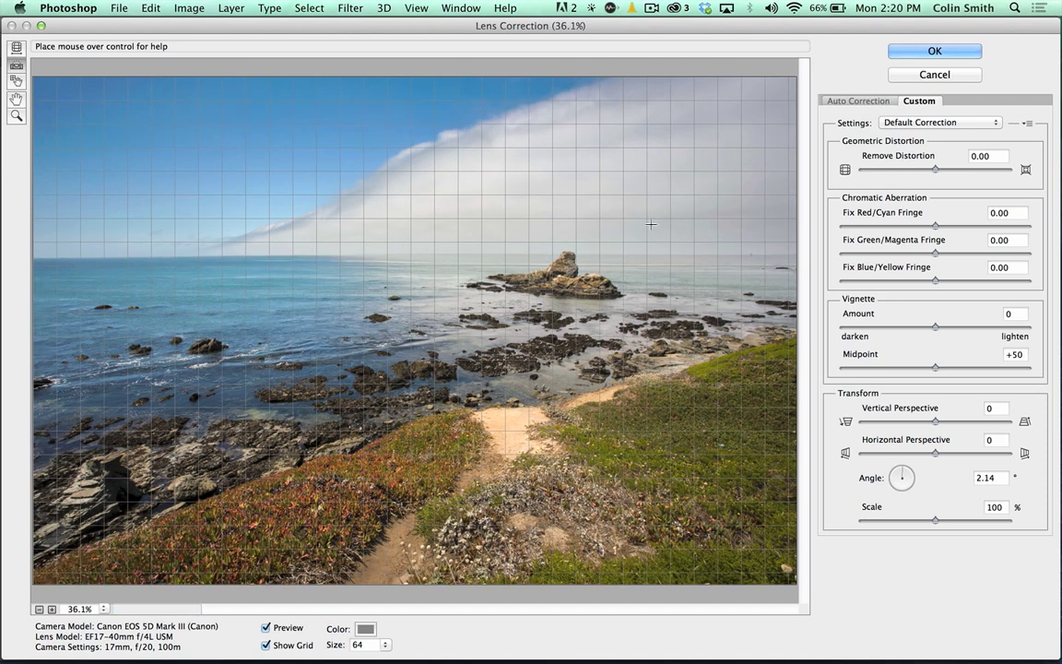
Step: Set Remove Distortion to +5.00, apply the lens correction and switch to the Move tool
drag(930, 165, 924, 164)
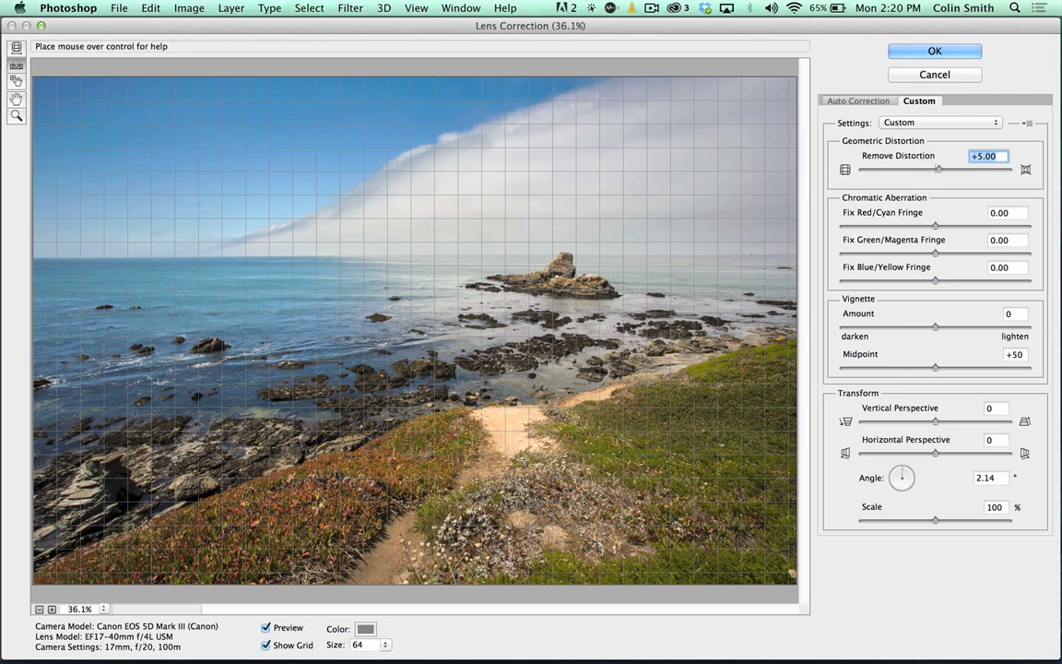
click(924, 51)
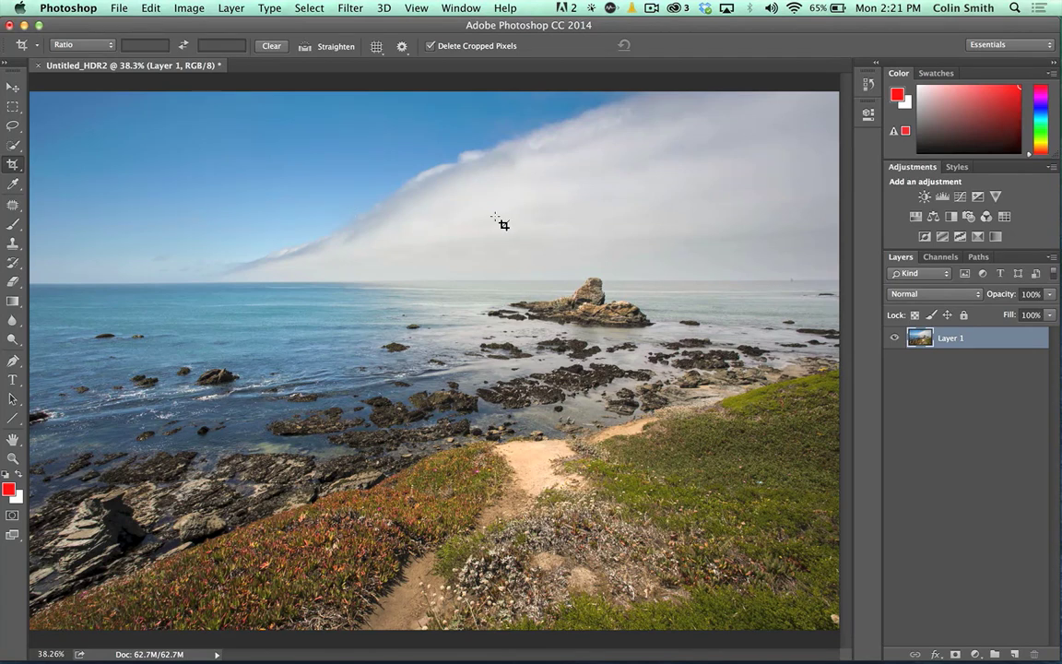
click(13, 86)
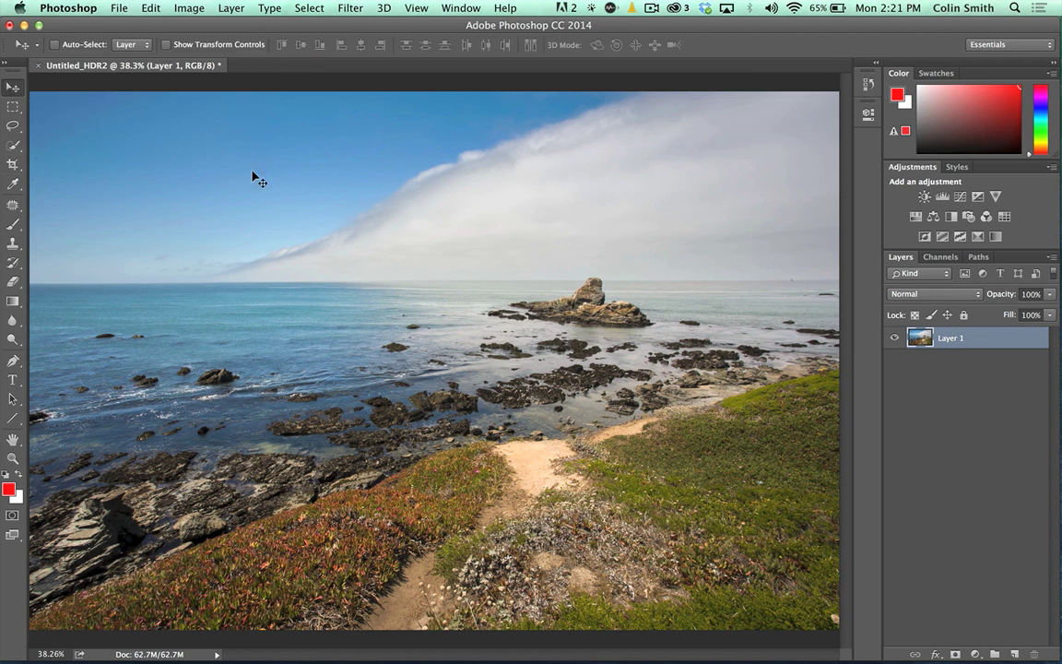